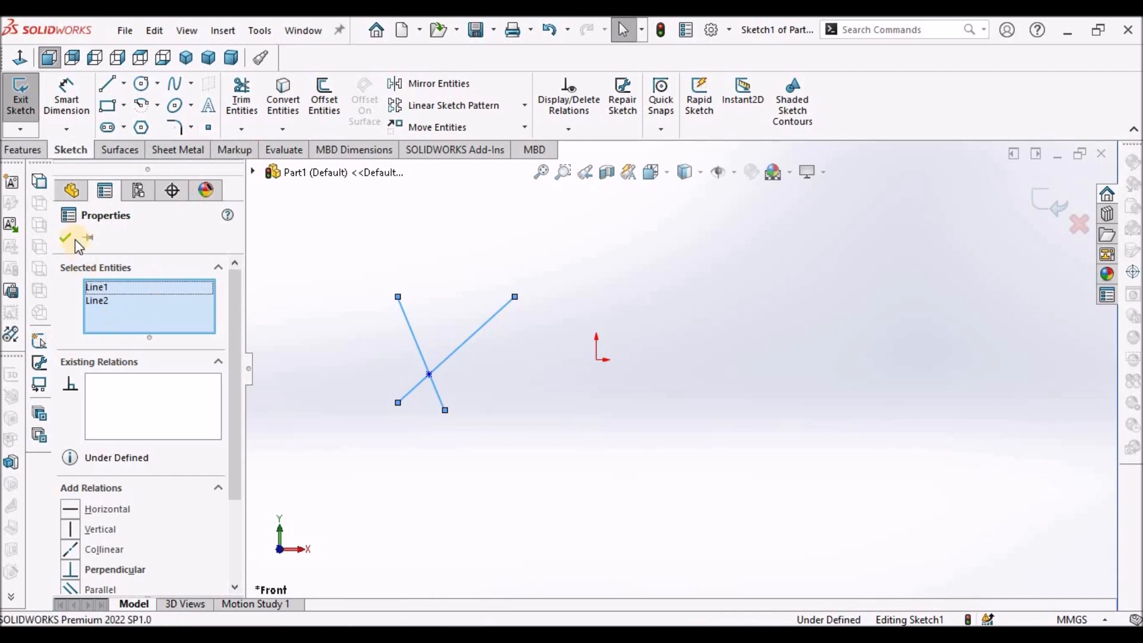
# Dimension the vertical distance from the crossing lines' intersection point to the lower endpoint of the steeper line.
pyautogui.click(65, 237)
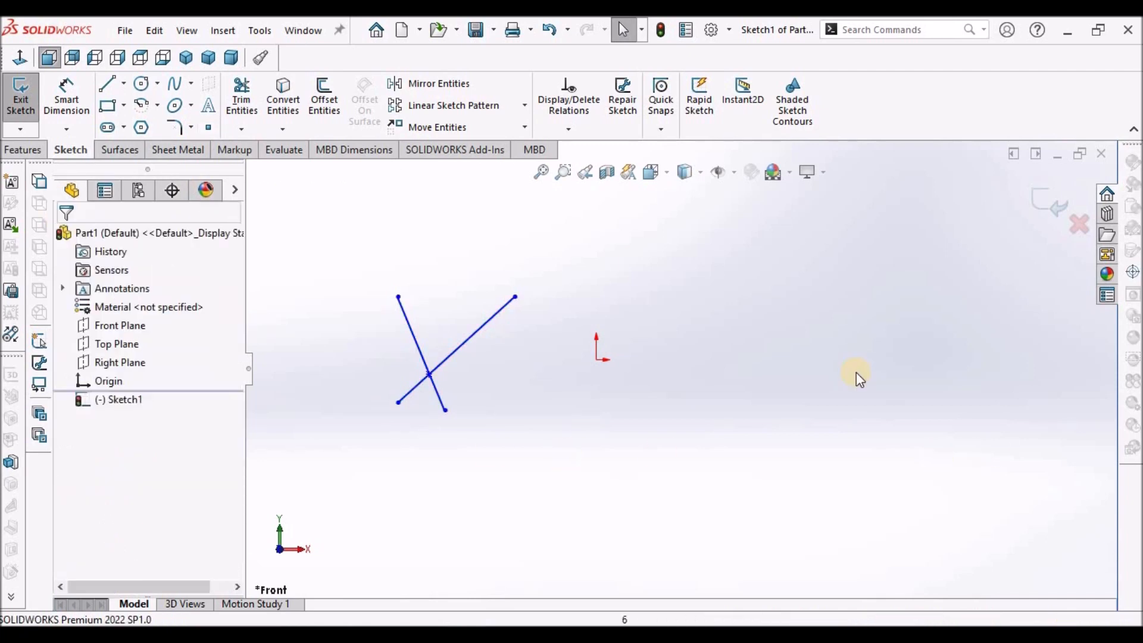
pyautogui.click(67, 99)
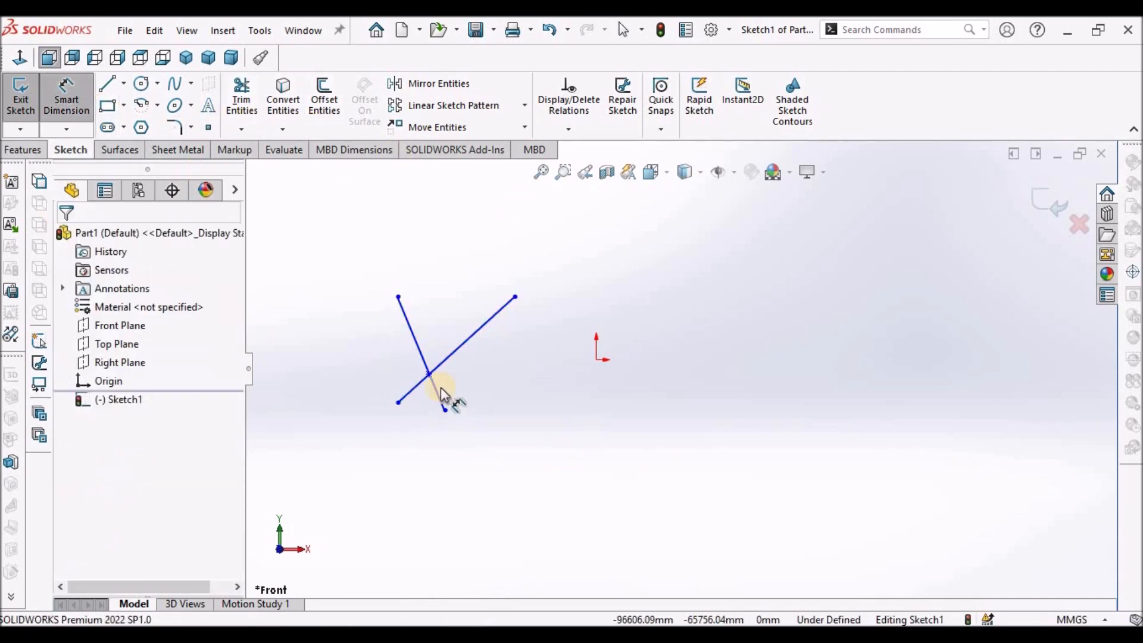
pyautogui.click(429, 375)
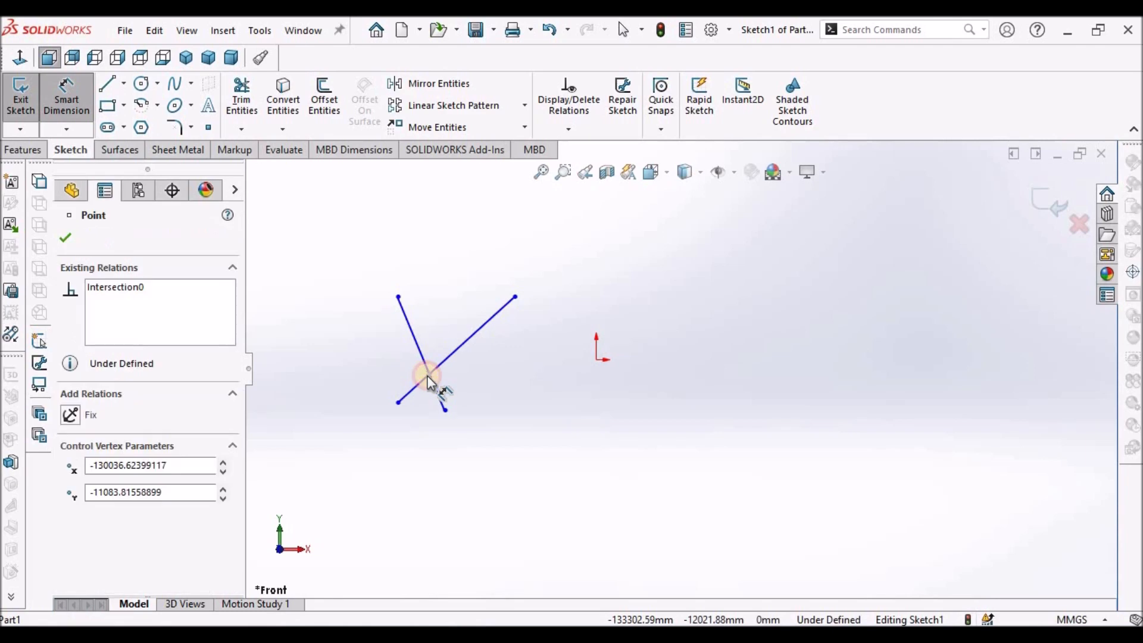
pyautogui.click(446, 410)
pyautogui.click(503, 384)
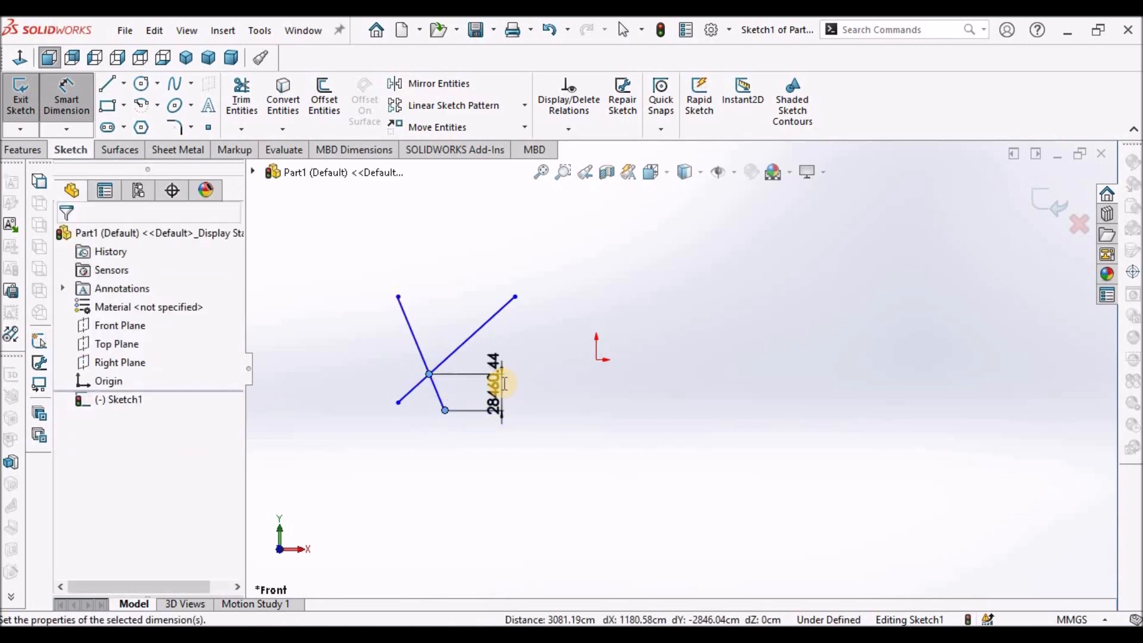
pyautogui.click(431, 360)
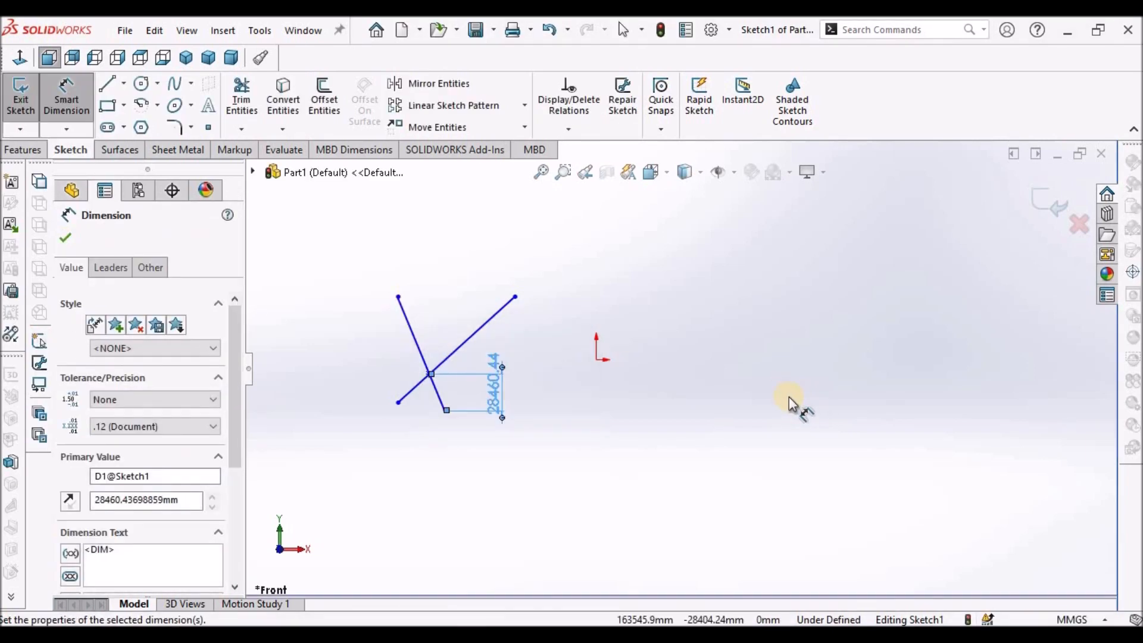
pyautogui.rightClick(593, 252)
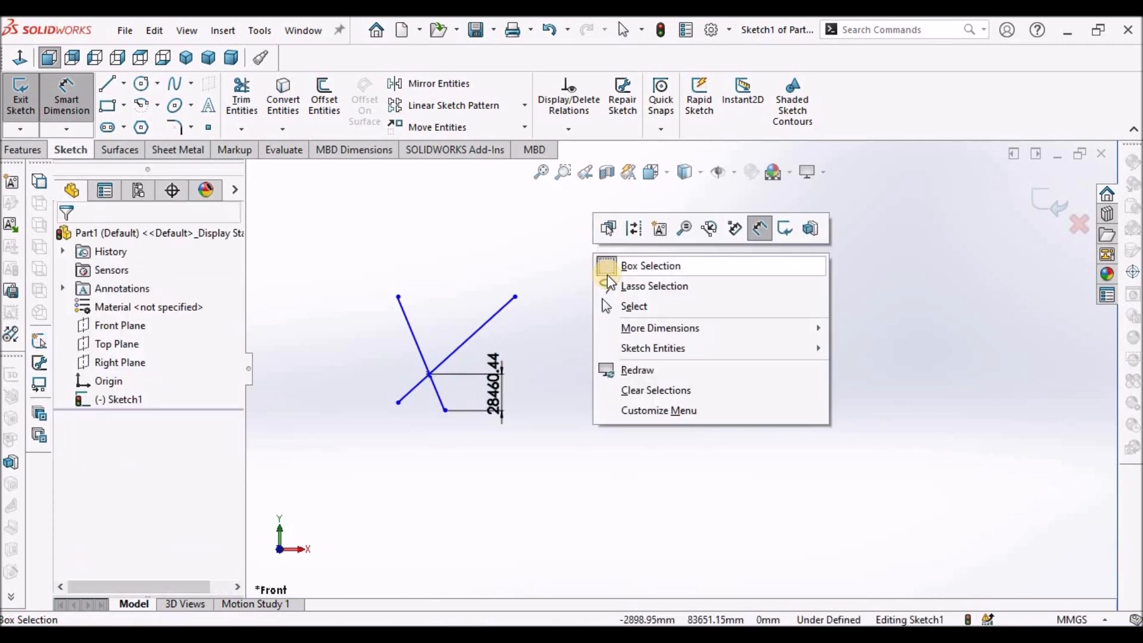
pyautogui.click(617, 309)
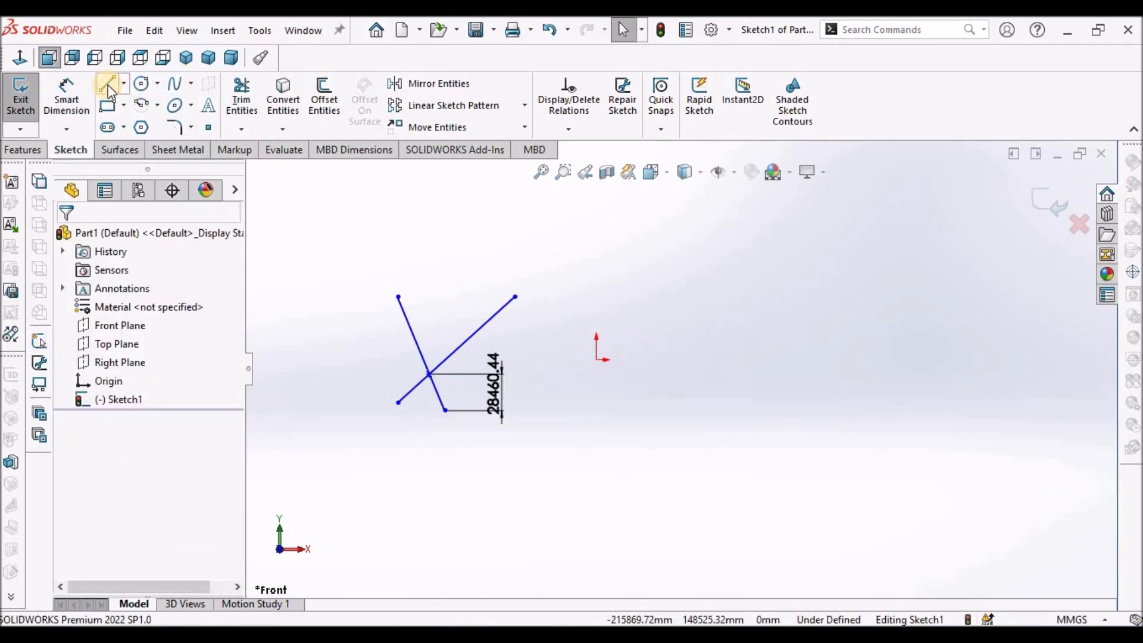
# Sketch two separate converging slanted lines to the right of the origin, about 132818 mm and 127127 mm long, without letting them meet.
pyautogui.click(645, 238)
pyautogui.click(716, 392)
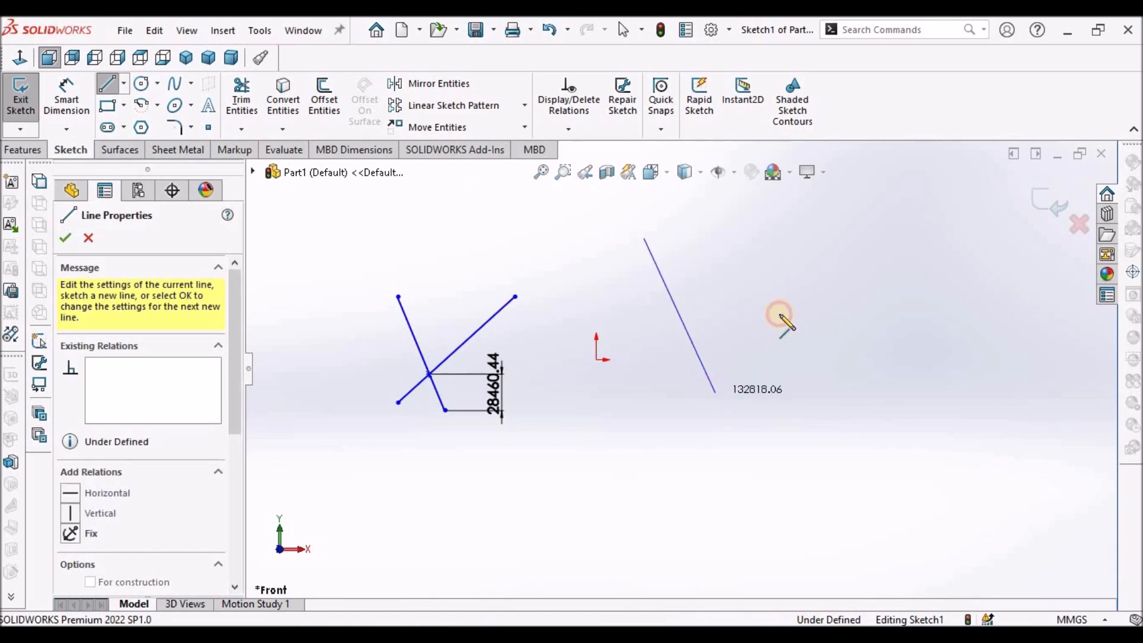
pyautogui.rightClick(807, 260)
pyautogui.click(833, 294)
pyautogui.click(794, 221)
pyautogui.click(750, 376)
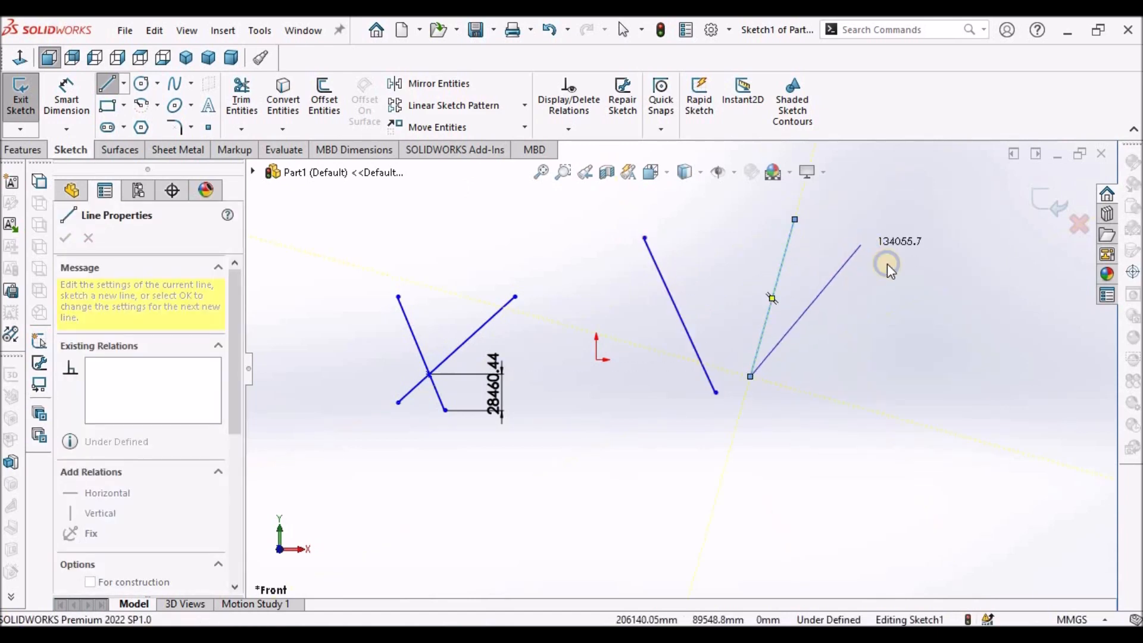
pyautogui.rightClick(870, 246)
pyautogui.click(900, 258)
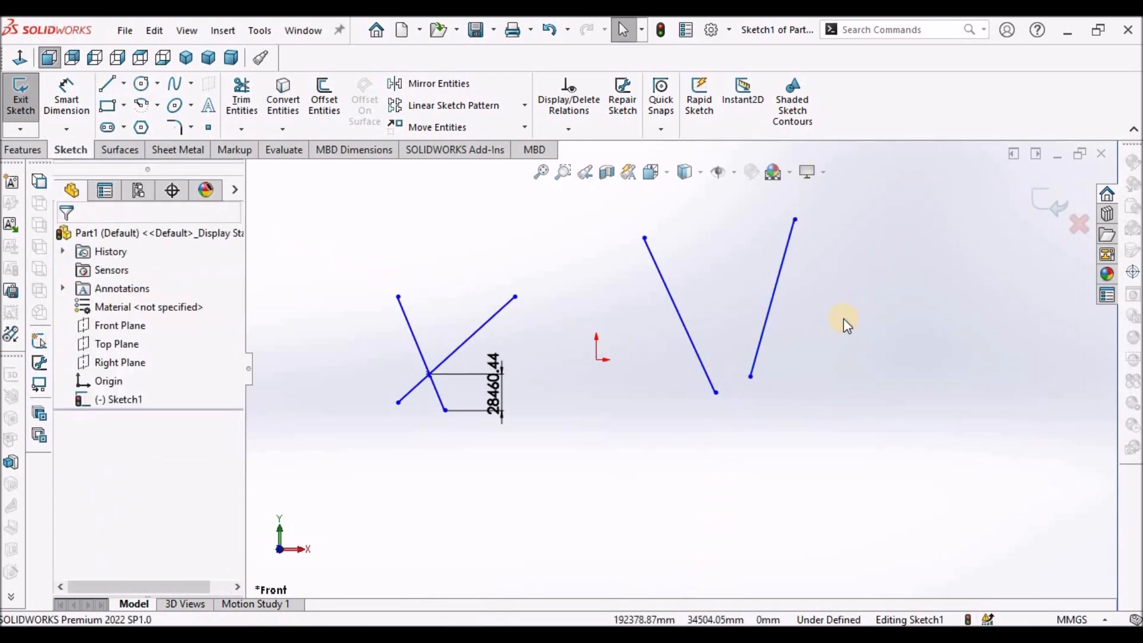
# Add a virtual sharp point where the extensions of the two separate slanted lines intersect.
pyautogui.click(766, 334)
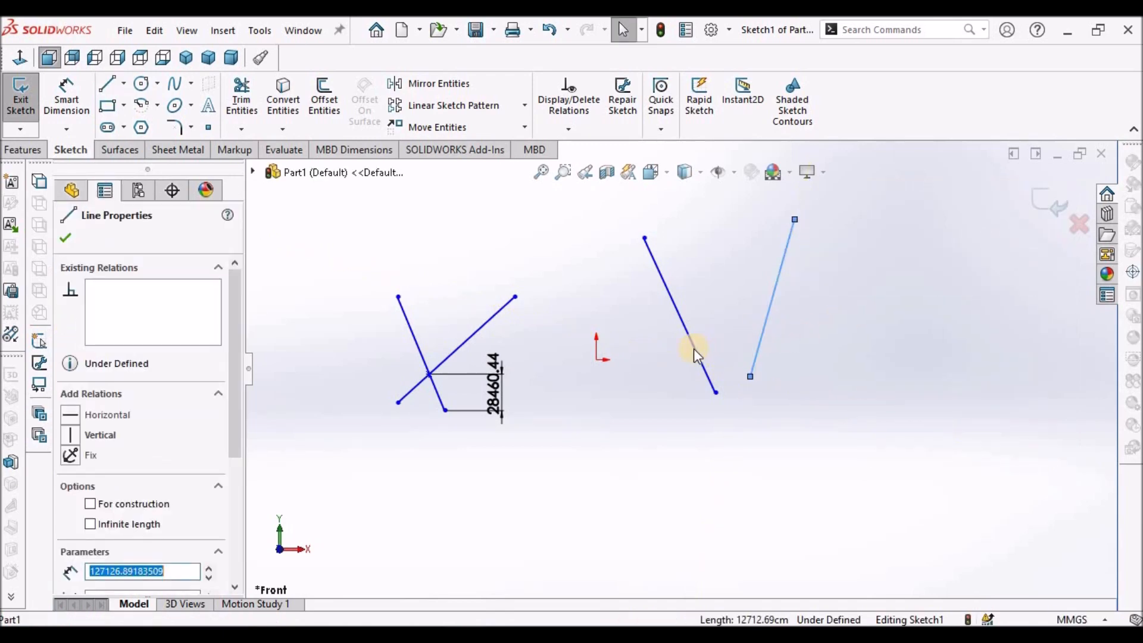
pyautogui.keyDown('ctrl'); pyautogui.click(694, 348); pyautogui.keyUp('ctrl')
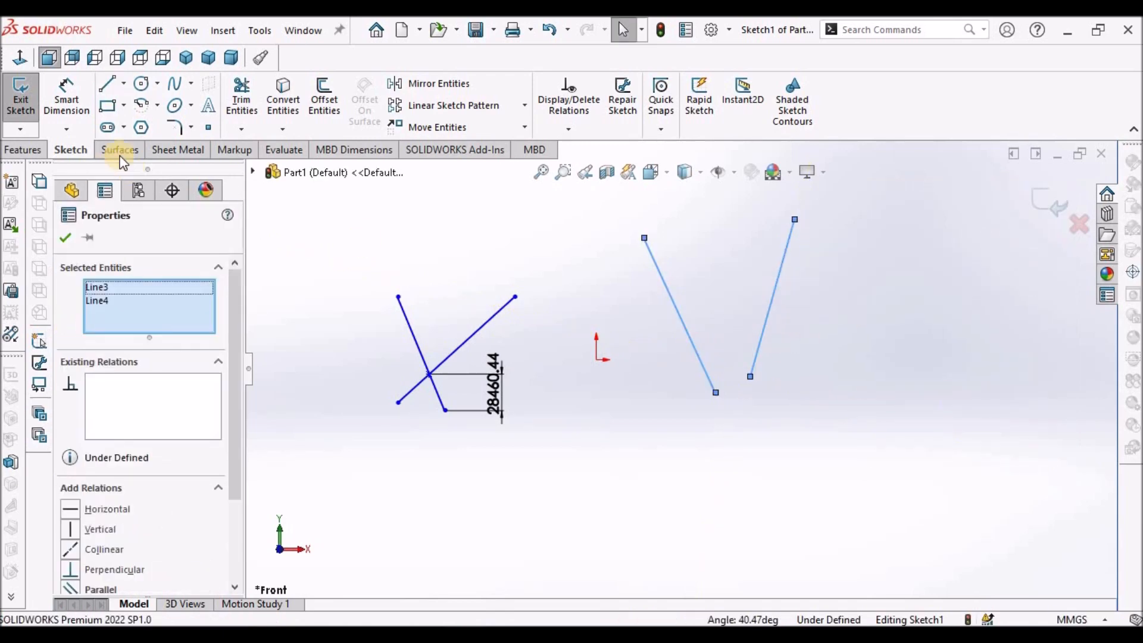
pyautogui.click(211, 130)
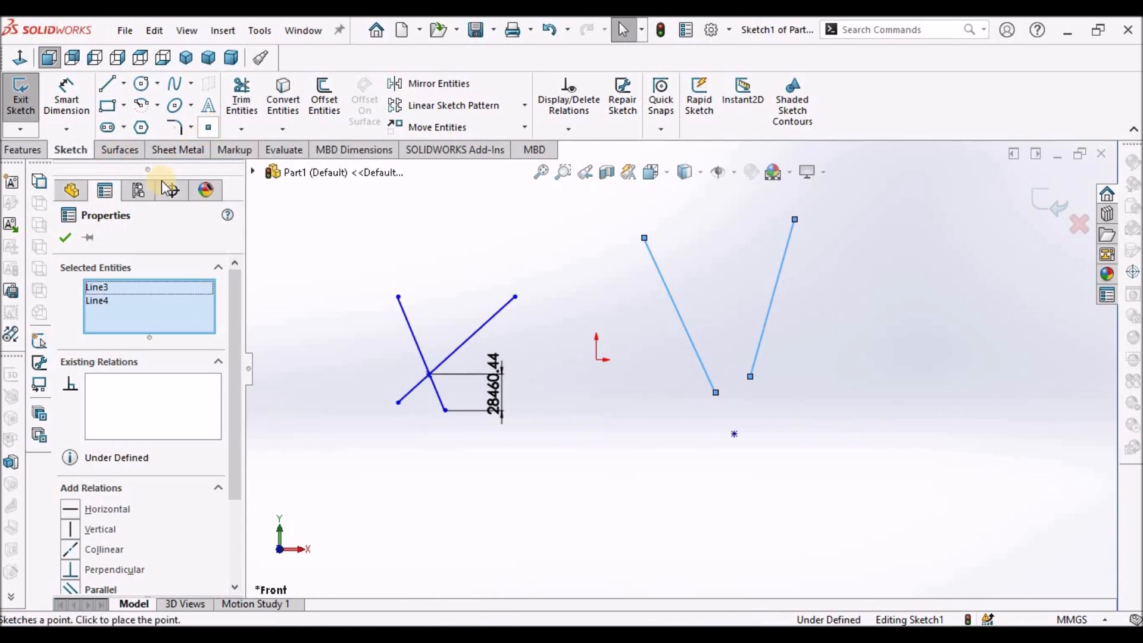
pyautogui.click(63, 238)
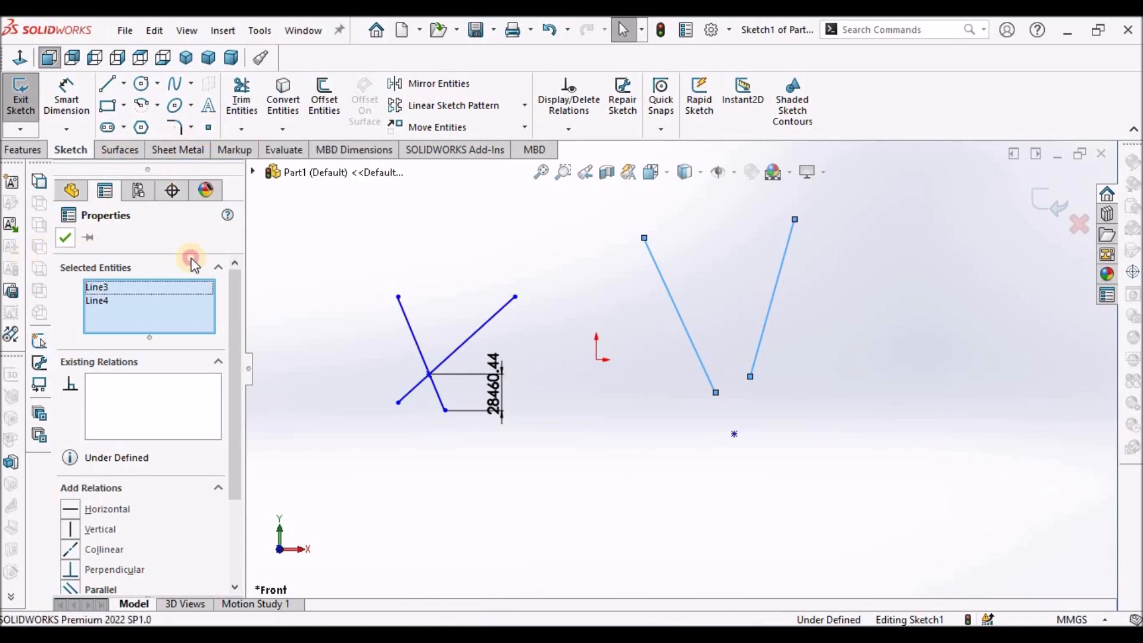
pyautogui.click(736, 434)
pyautogui.click(796, 439)
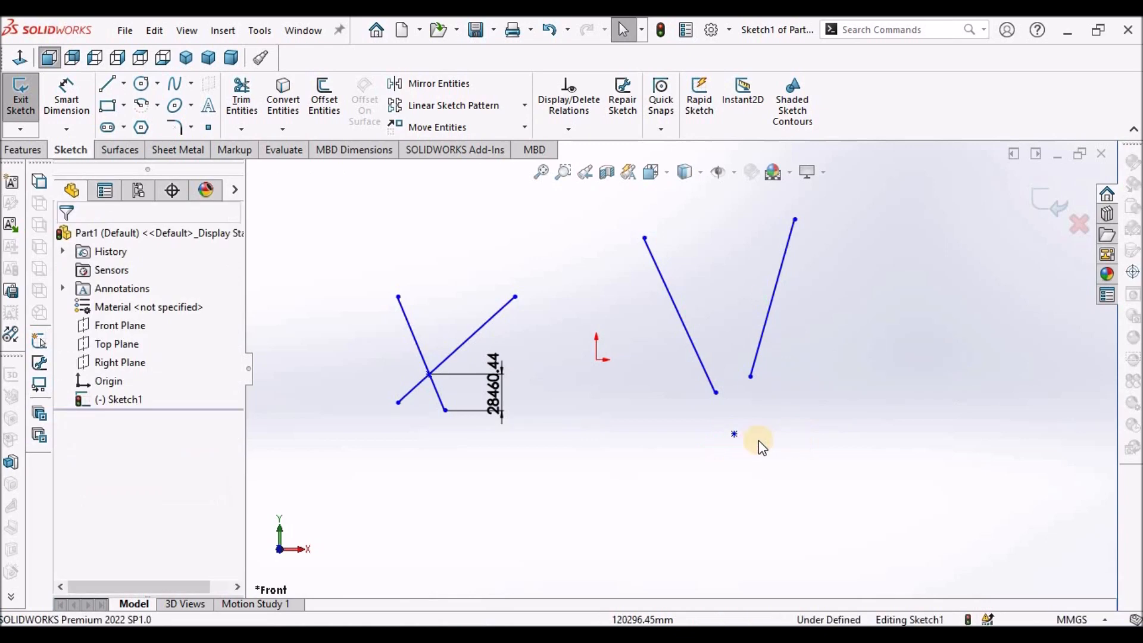
# Examine the intersection marker and relations of the dimensioned crossing lines and the virtual sharp below the two separate lines.
pyautogui.scroll(-4, 749, 437)
pyautogui.scroll(4, 798, 416)
pyautogui.scroll(2, 679, 387)
pyautogui.scroll(-2, 473, 326)
pyautogui.scroll(-5, 475, 329)
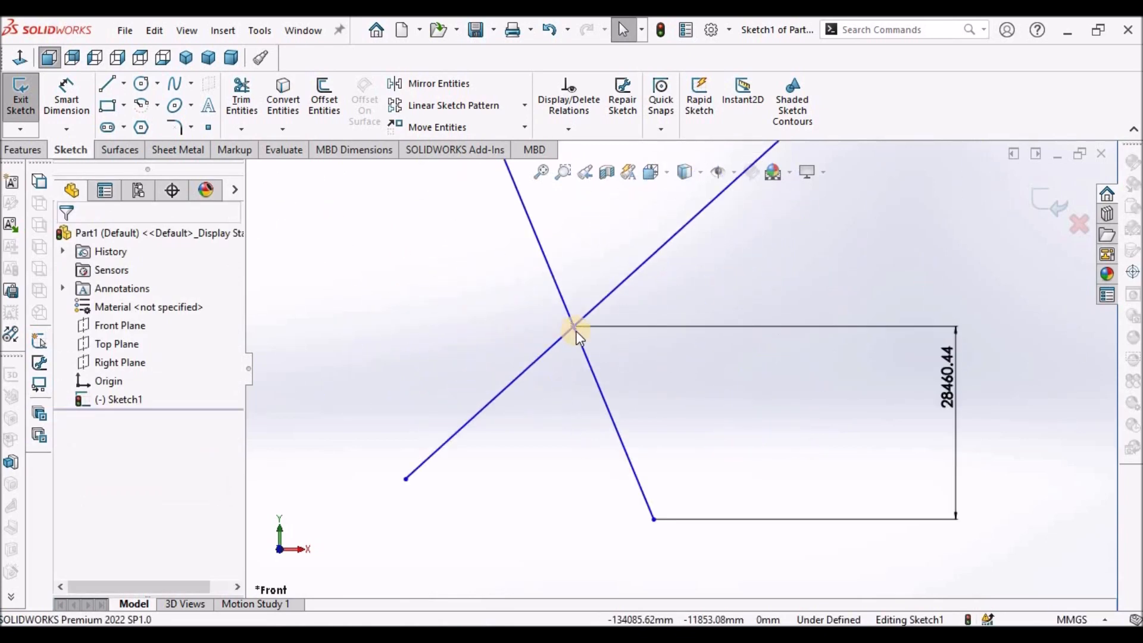
pyautogui.click(576, 326)
pyautogui.scroll(2, 682, 375)
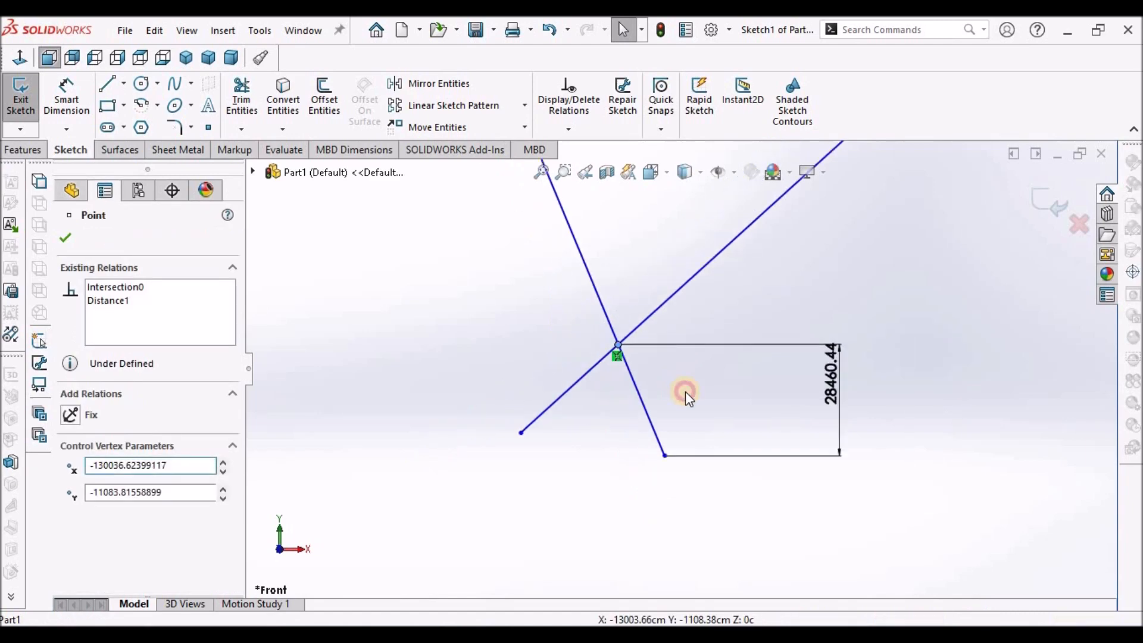
pyautogui.click(684, 391)
pyautogui.scroll(3, 673, 413)
pyautogui.scroll(2, 672, 413)
pyautogui.scroll(-2, 1007, 321)
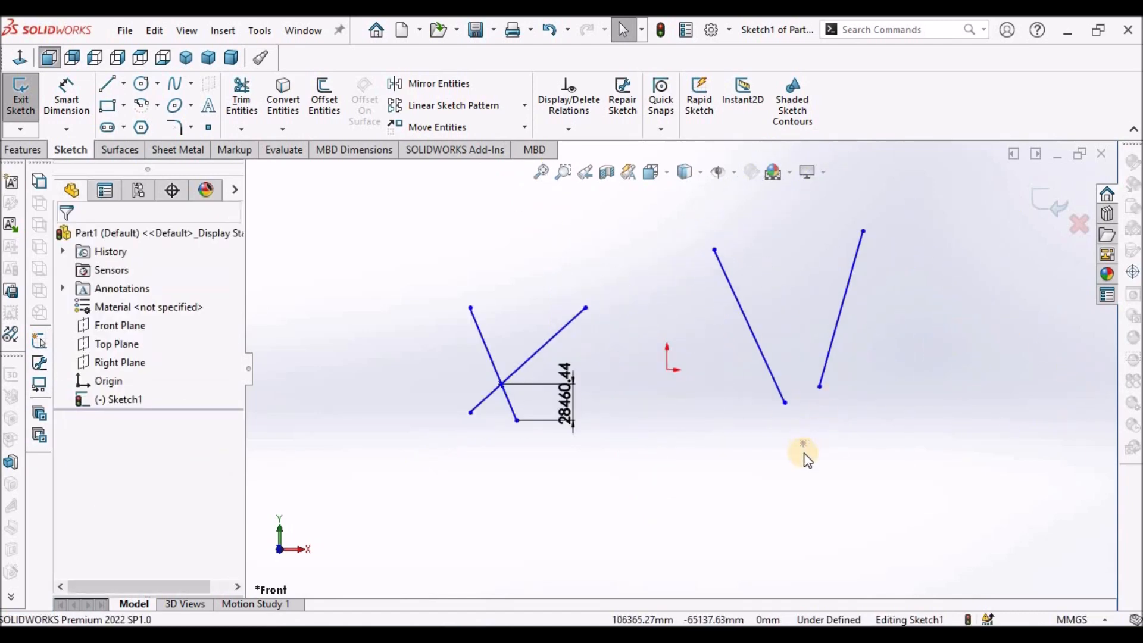
pyautogui.scroll(-1, 807, 444)
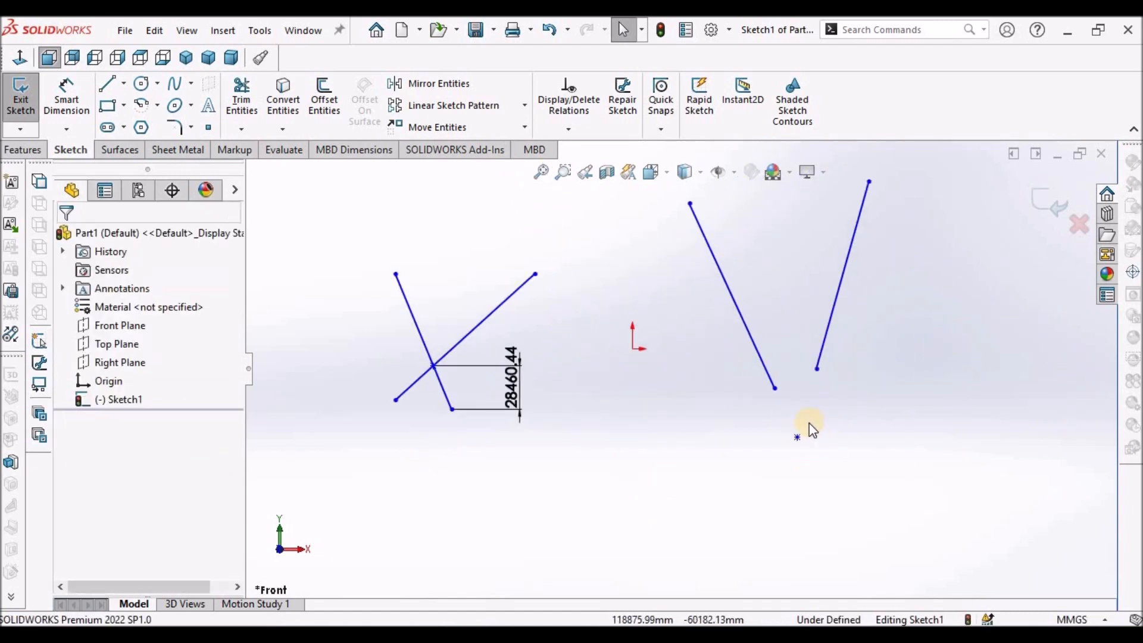
# Set the document's virtual sharps display style to Plus and check the marker below the two separate lines.
pyautogui.click(727, 31)
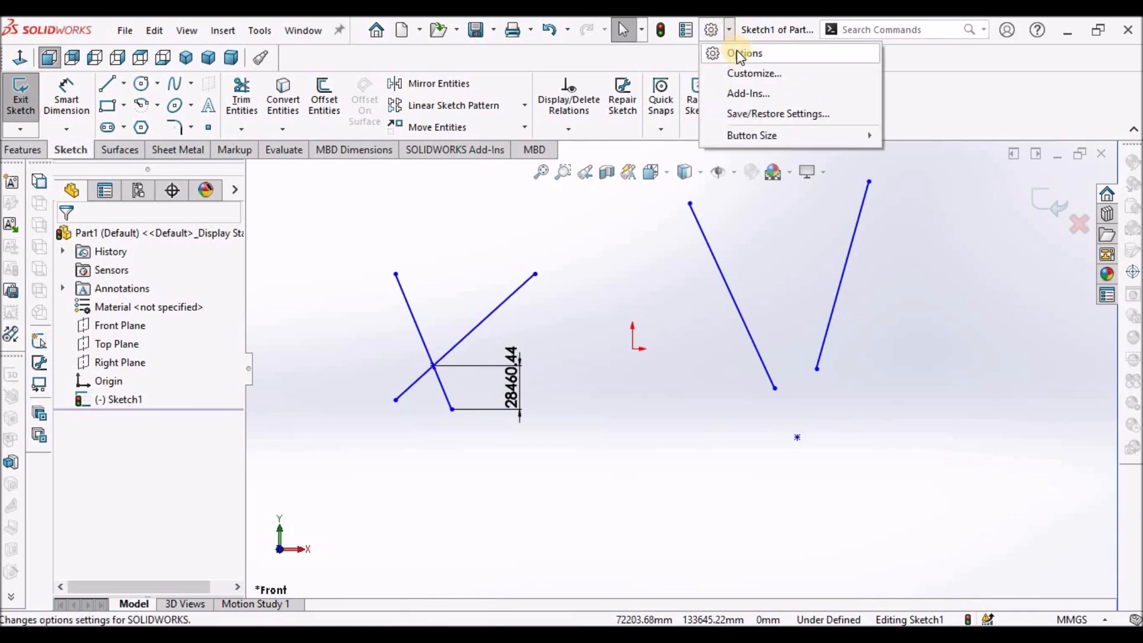
pyautogui.click(739, 52)
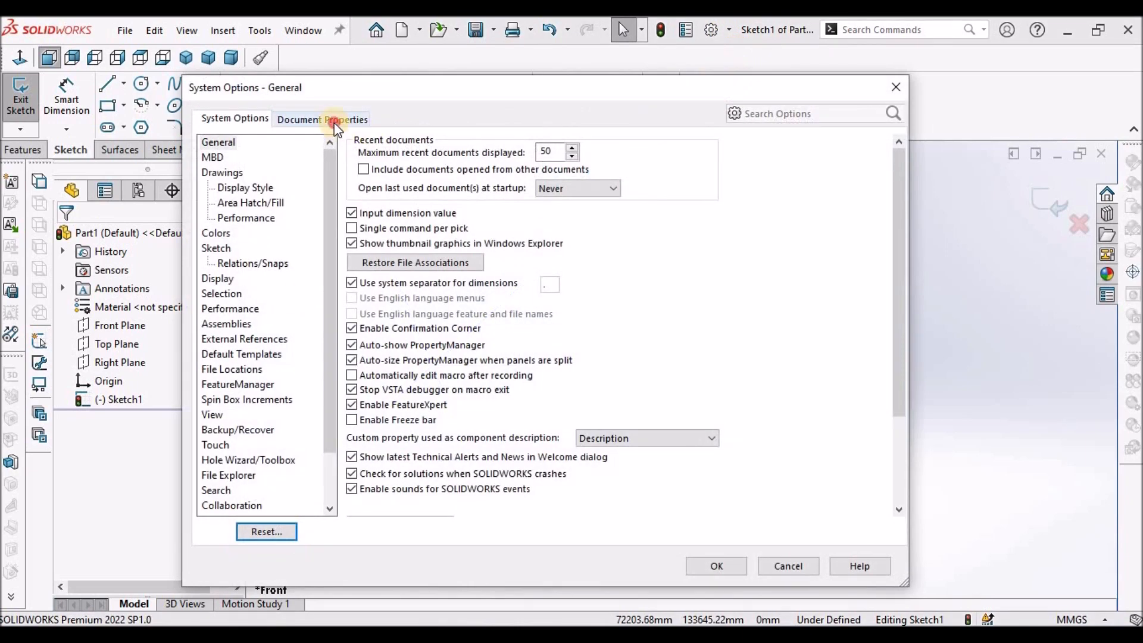
pyautogui.click(334, 121)
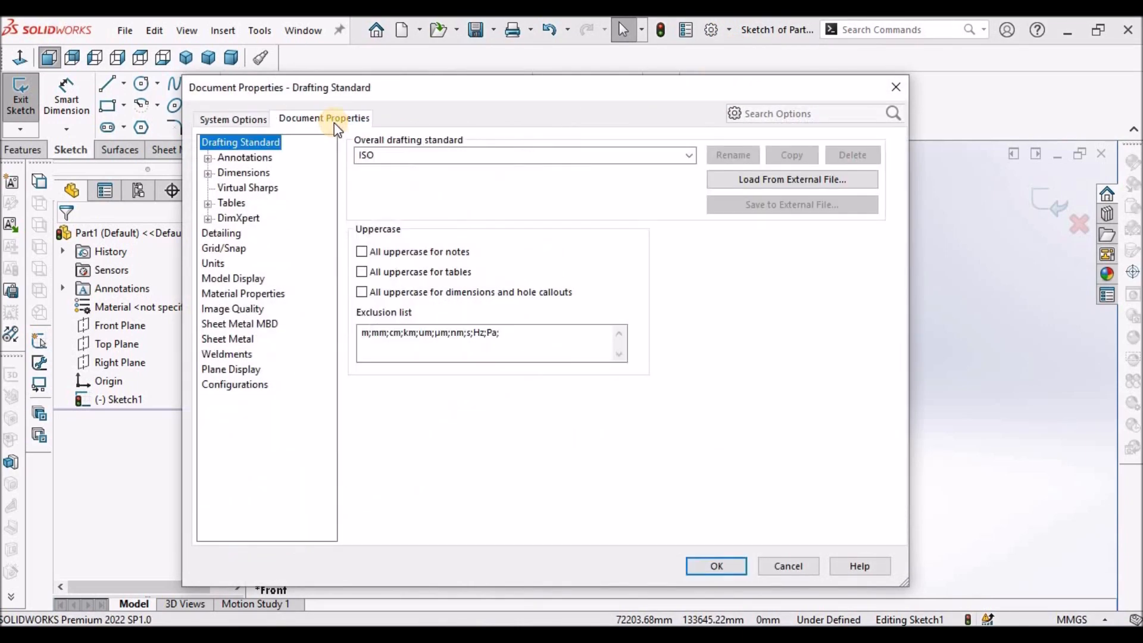
pyautogui.click(250, 189)
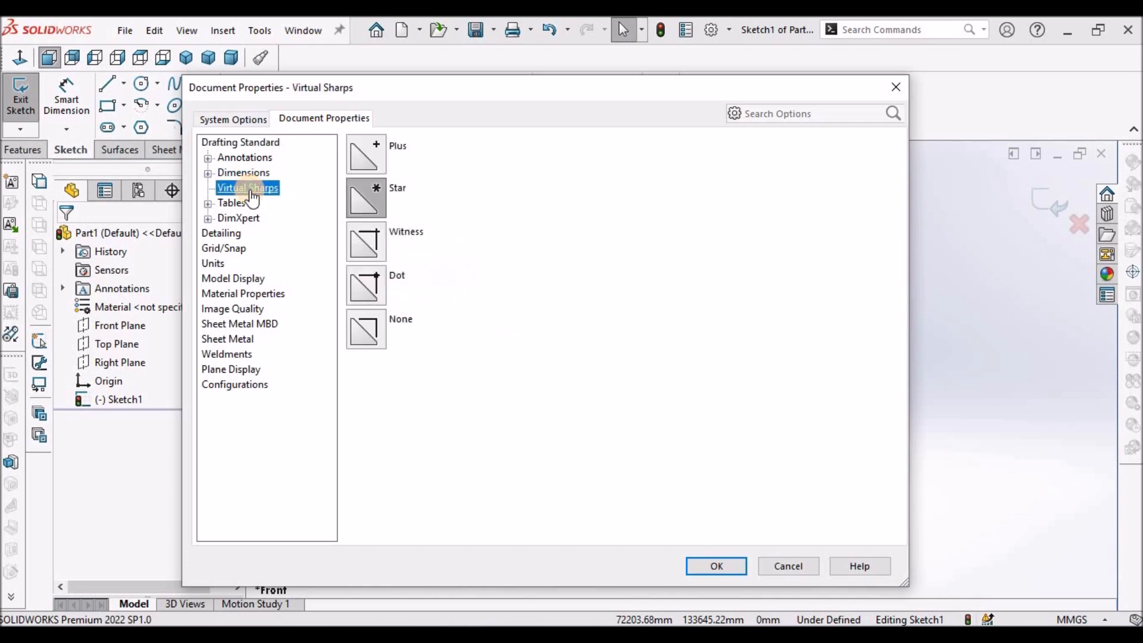
pyautogui.click(398, 190)
pyautogui.click(363, 152)
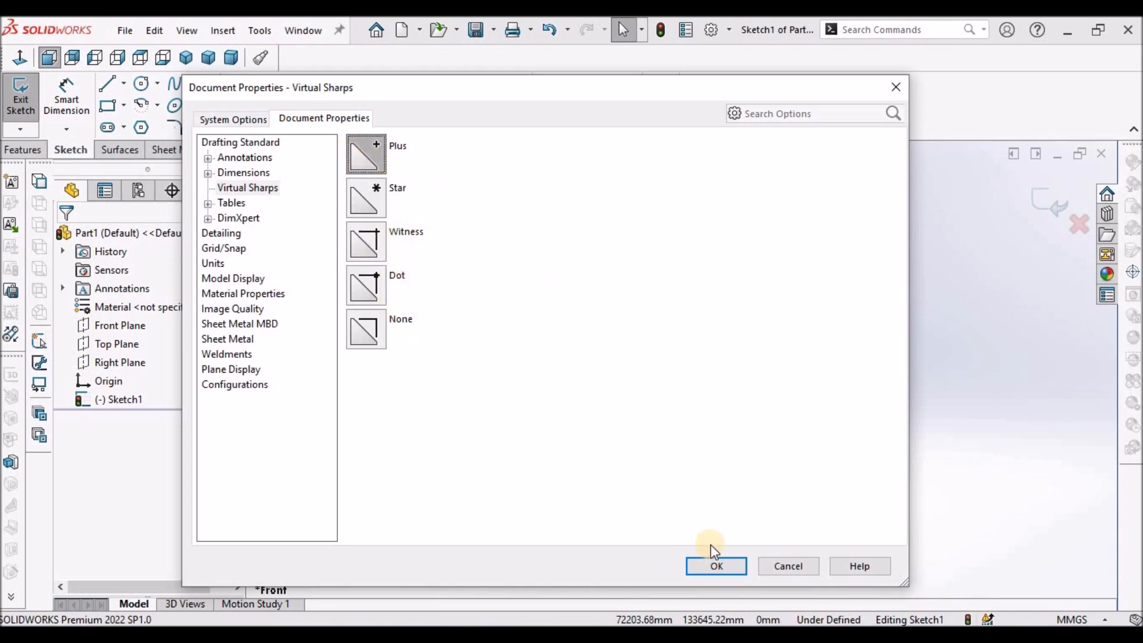
pyautogui.click(718, 565)
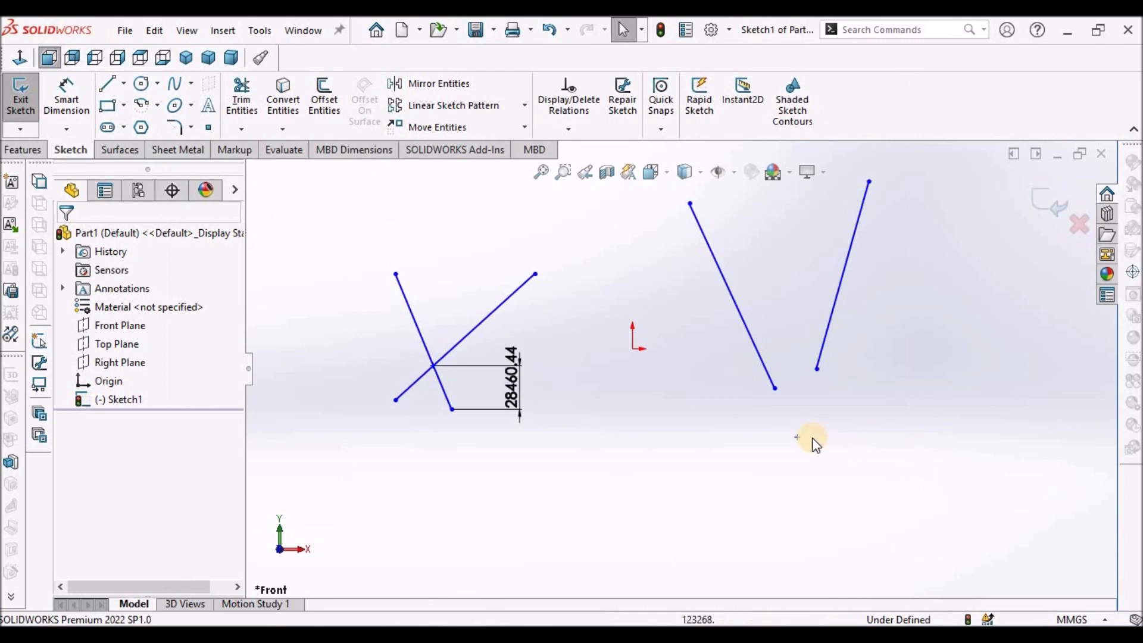
pyautogui.scroll(-4, 816, 444)
pyautogui.click(741, 416)
pyautogui.click(768, 463)
pyautogui.scroll(4, 774, 428)
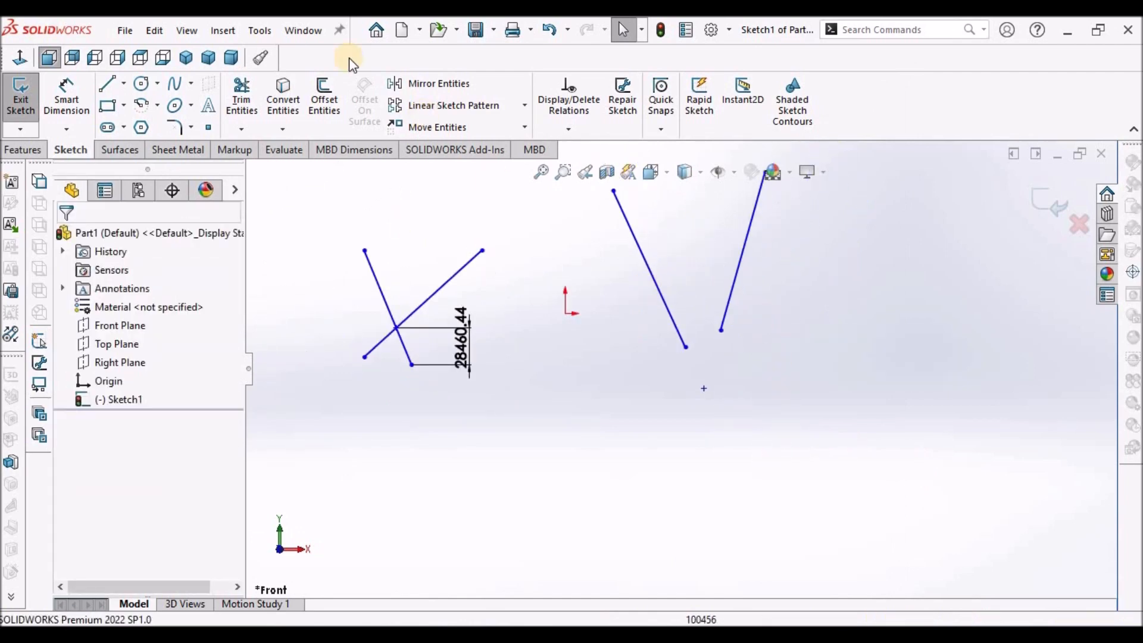
# Switch to the DEMO - Sheet1 drawing and open the truncated cone's part from its pictorial view.
pyautogui.click(303, 30)
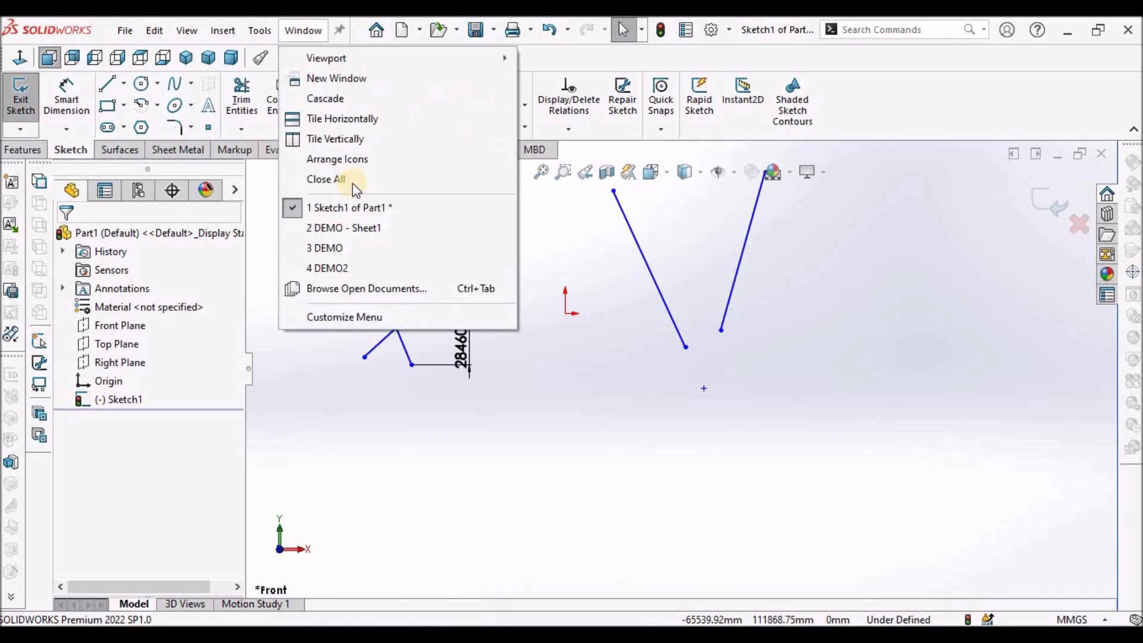
pyautogui.click(358, 227)
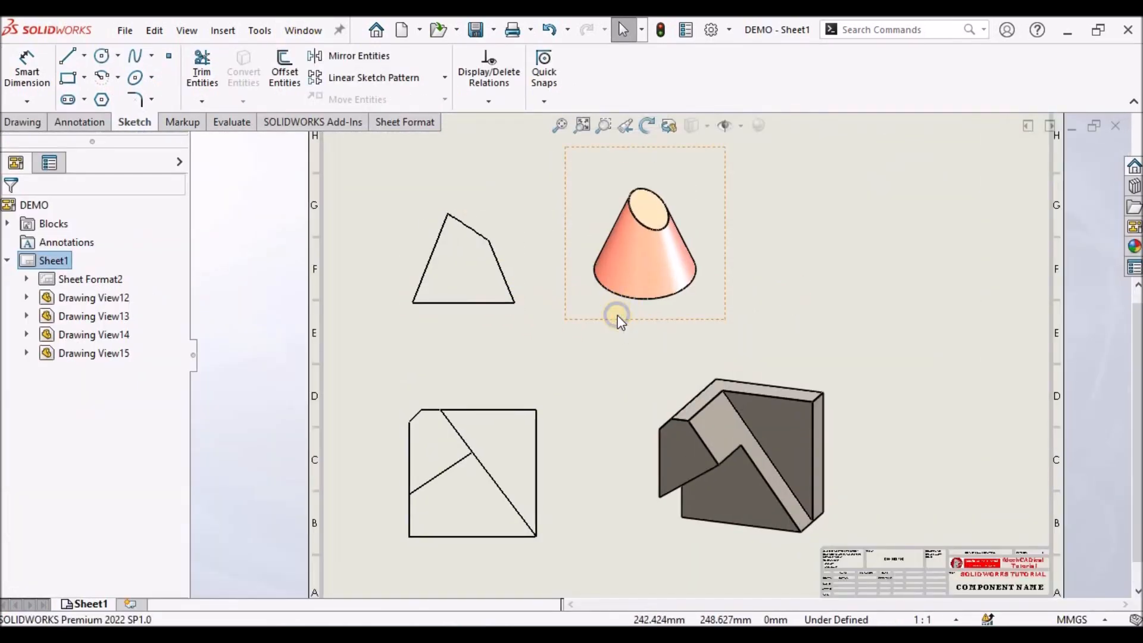
pyautogui.rightClick(617, 316)
pyautogui.click(631, 119)
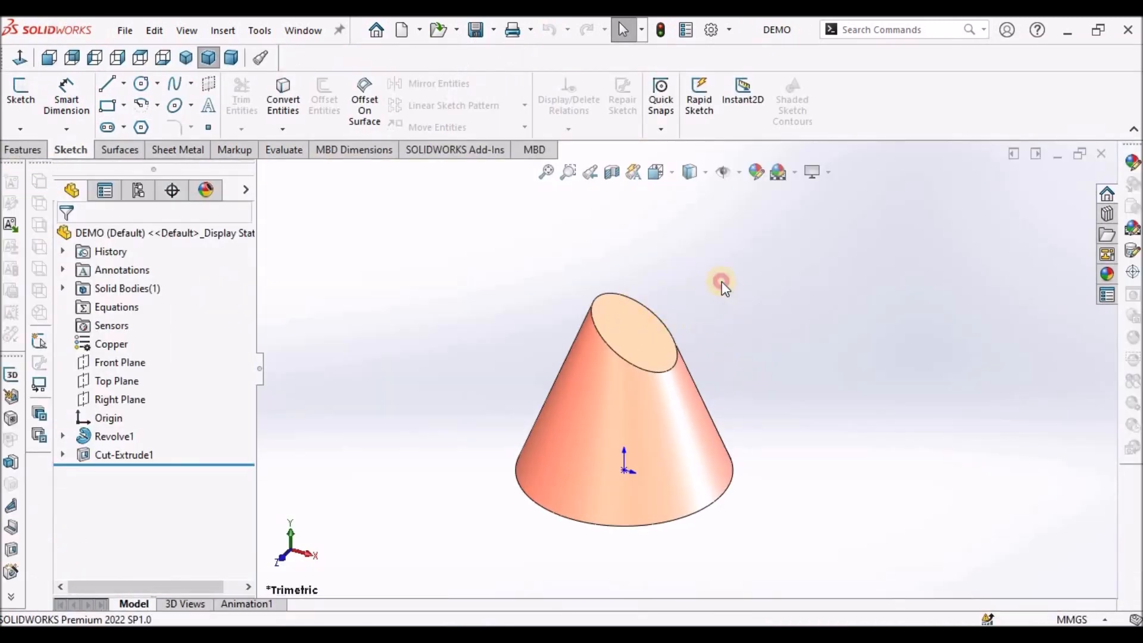
# Return to the DEMO - Sheet1 drawing and add a virtual sharp where the slanted side edges of the cone's front view would intersect.
pyautogui.click(322, 31)
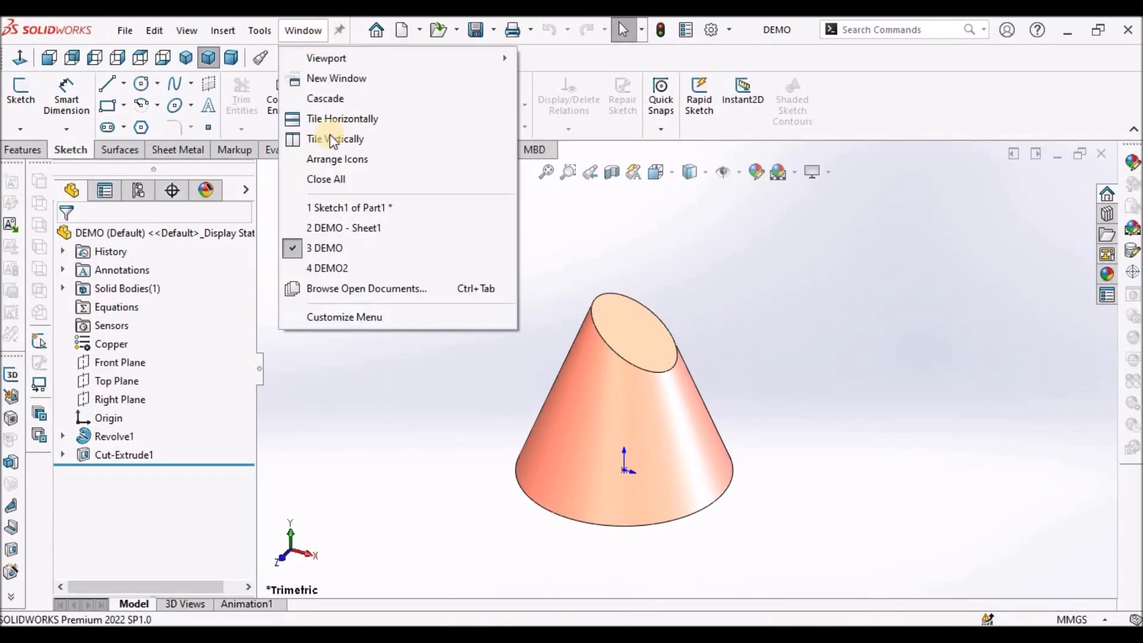
pyautogui.click(356, 230)
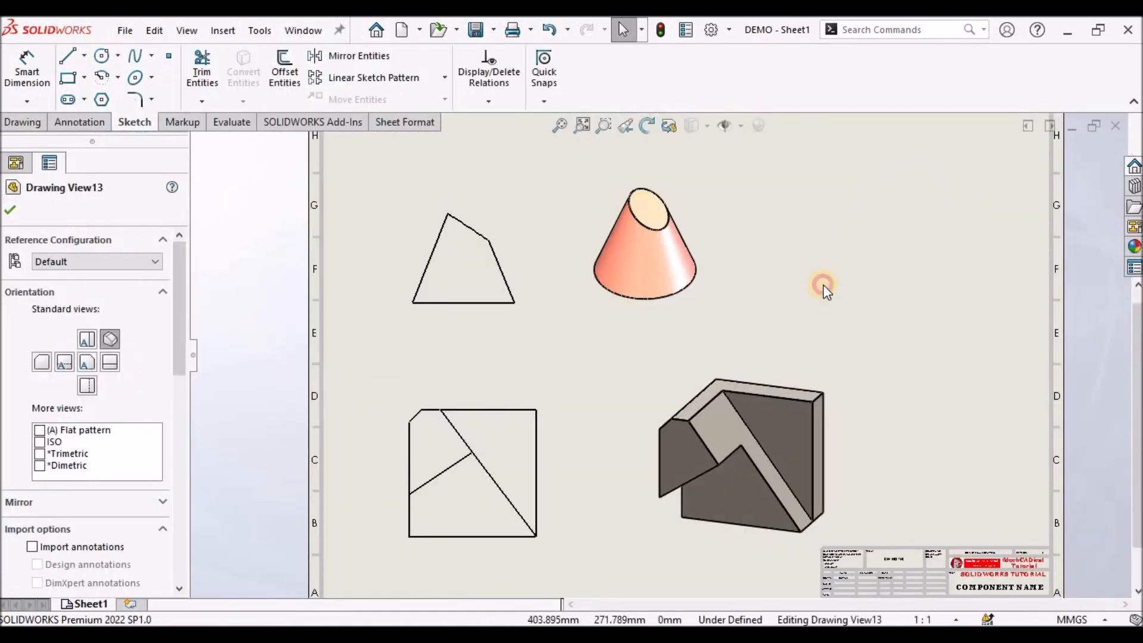
pyautogui.scroll(-3, 509, 265)
pyautogui.click(498, 265)
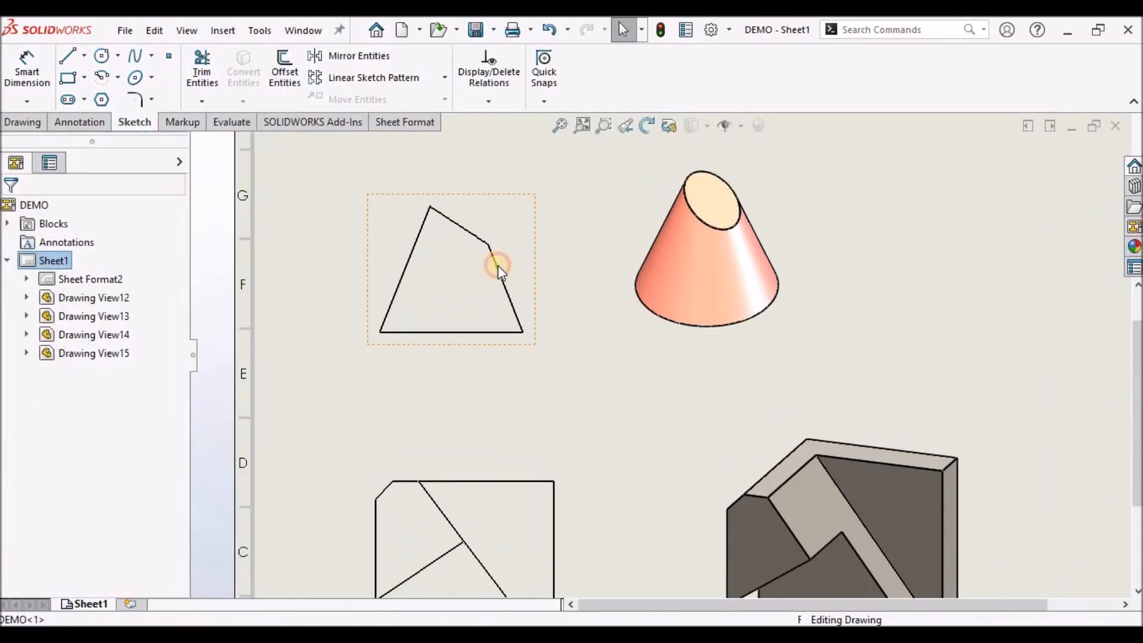
pyautogui.click(495, 258)
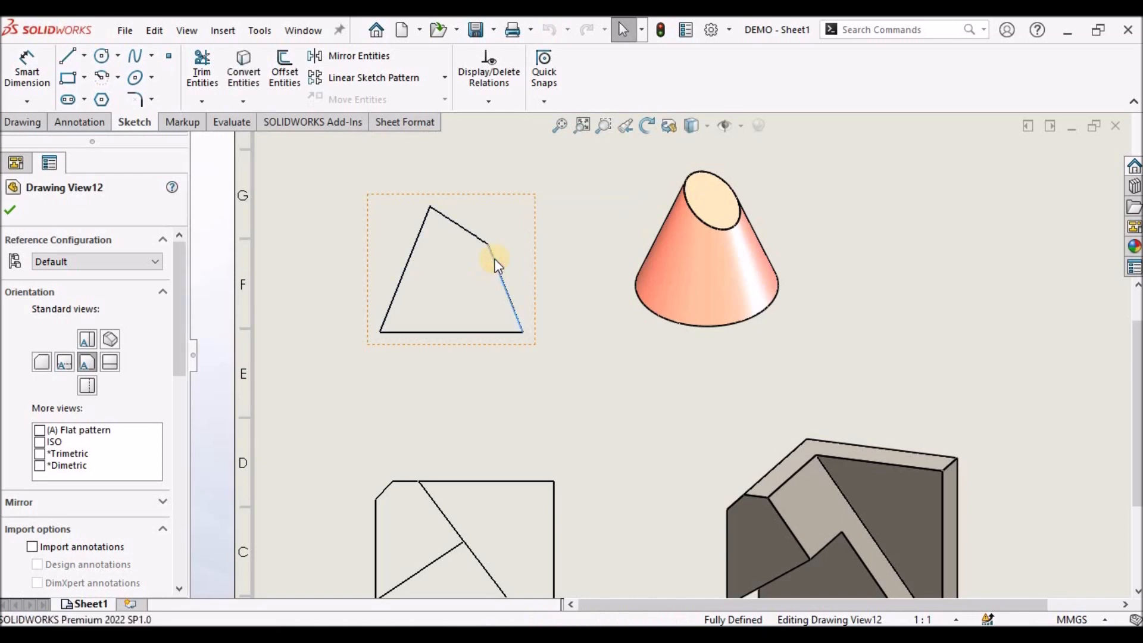
pyautogui.keyDown('ctrl'); pyautogui.click(419, 236); pyautogui.keyUp('ctrl')
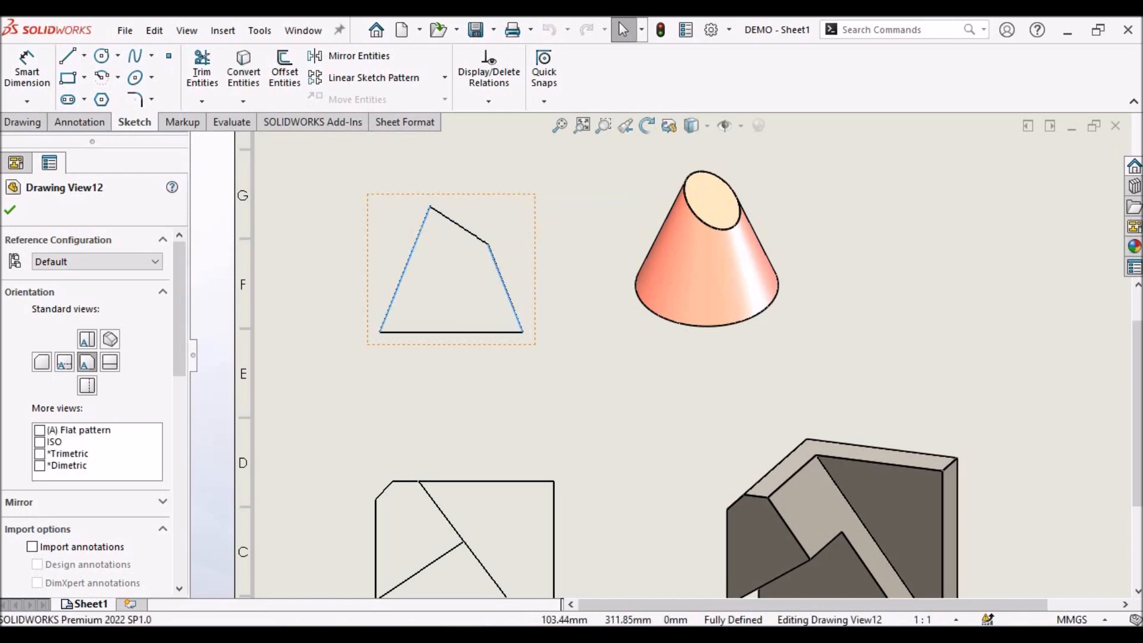
pyautogui.click(170, 58)
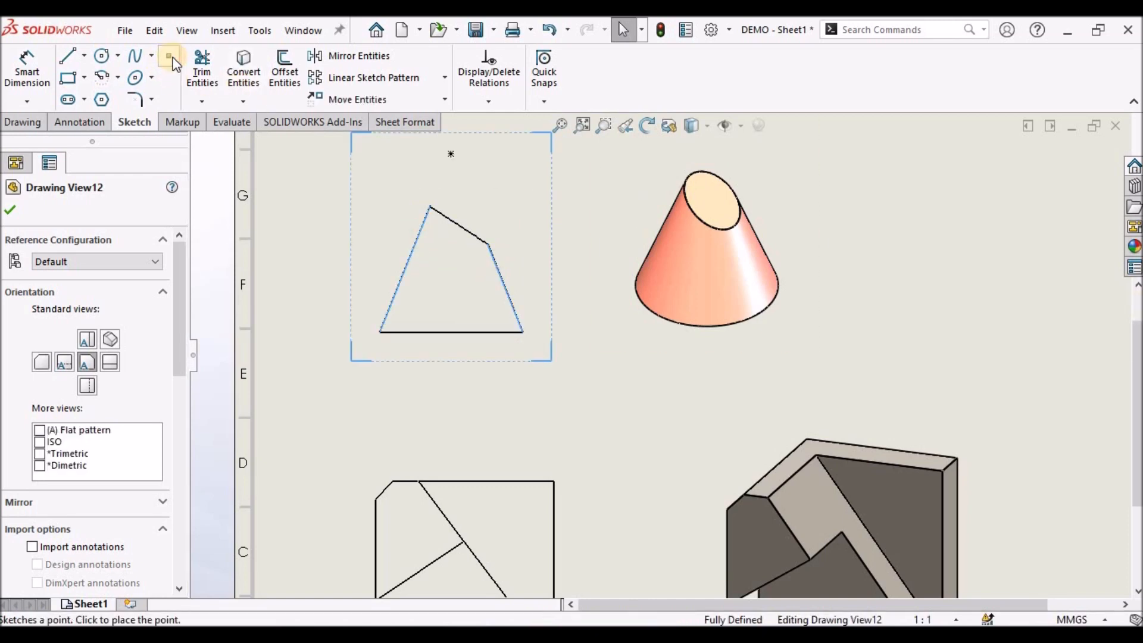
# Dimension the vertical distance from the base edge to the virtual sharp in the cone's front view.
pyautogui.click(647, 445)
pyautogui.scroll(2, 516, 310)
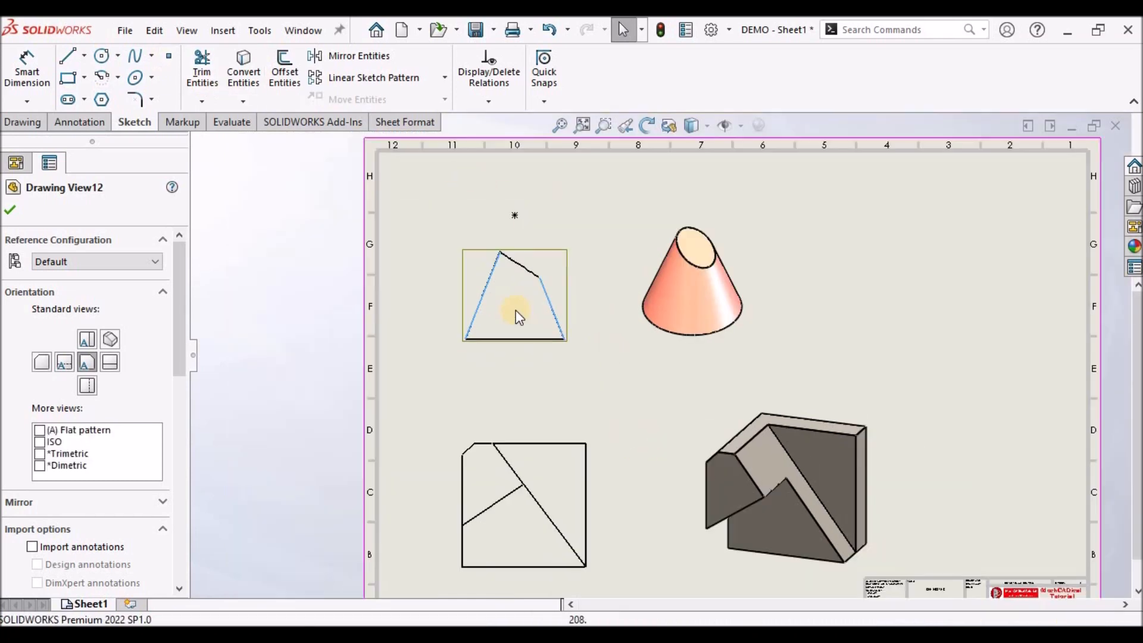
pyautogui.scroll(-1, 516, 316)
pyautogui.click(27, 68)
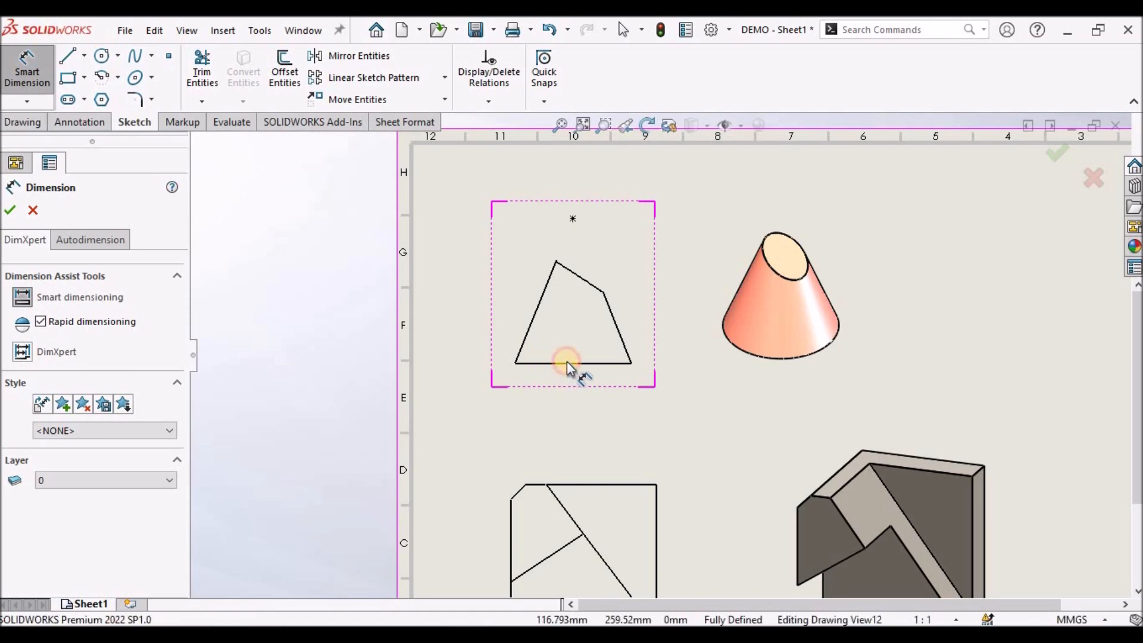
pyautogui.rightClick(681, 227)
pyautogui.click(867, 256)
pyautogui.click(29, 66)
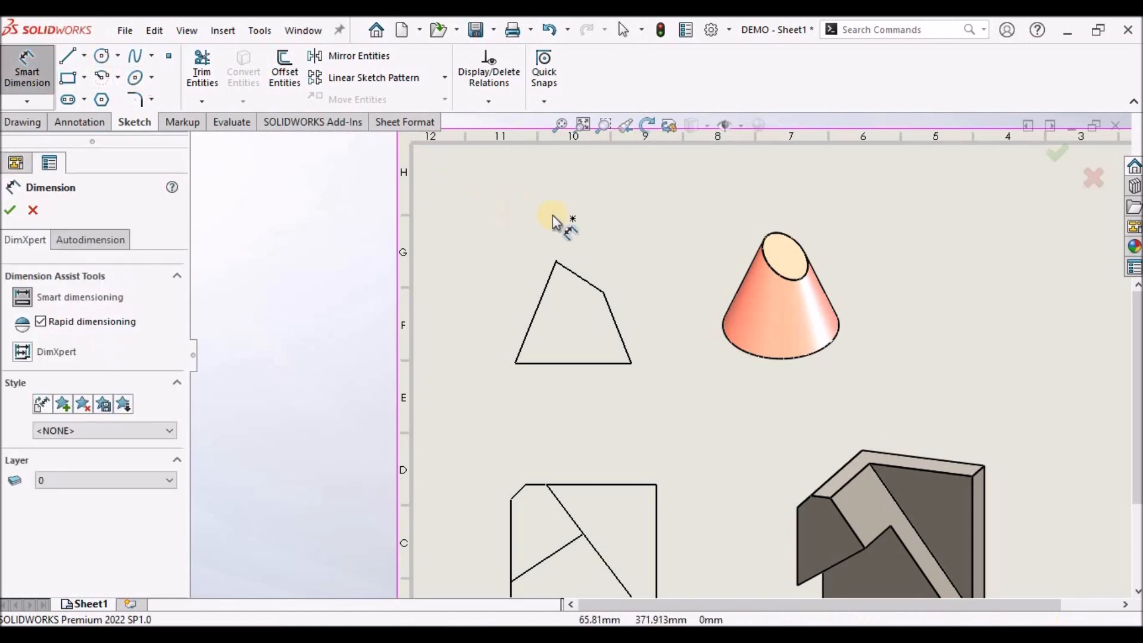
pyautogui.click(572, 216)
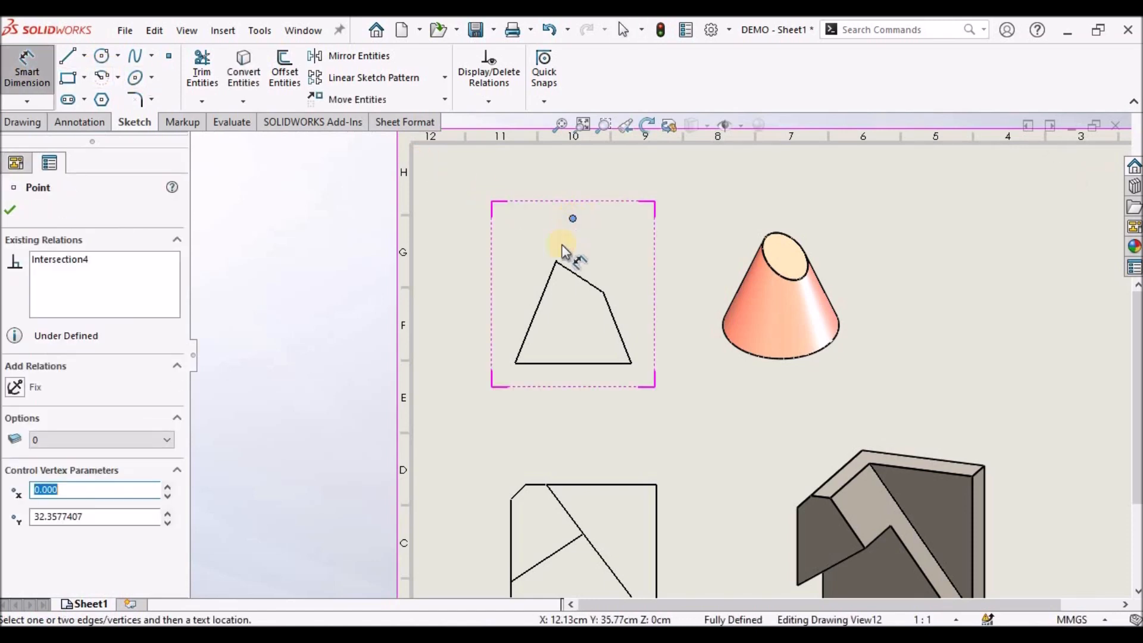
pyautogui.click(575, 362)
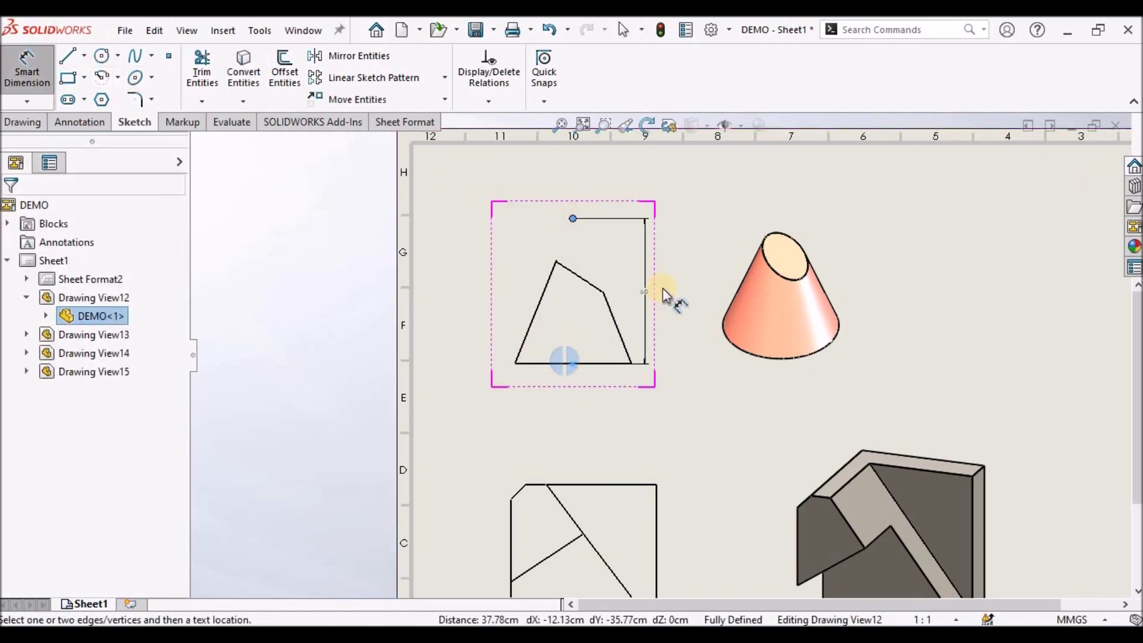
pyautogui.click(746, 309)
pyautogui.click(619, 215)
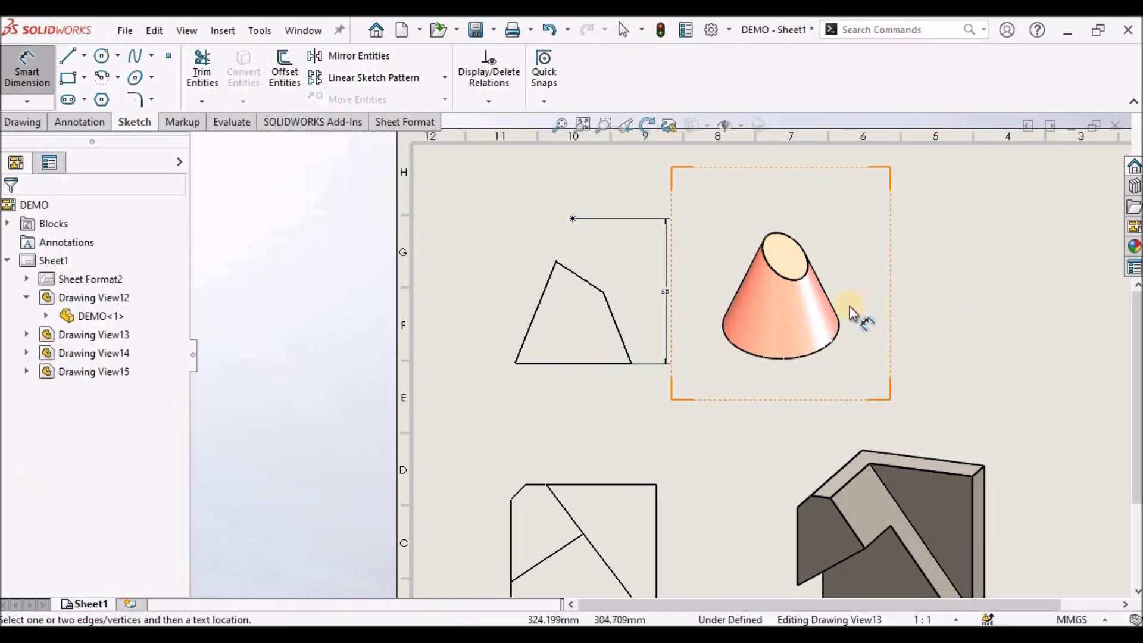
pyautogui.press('Escape')
# Open the part of the block with the angled cuts from its pictorial view in the drawing.
pyautogui.press('f')
pyautogui.scroll(-2, 770, 520)
pyautogui.click(764, 466)
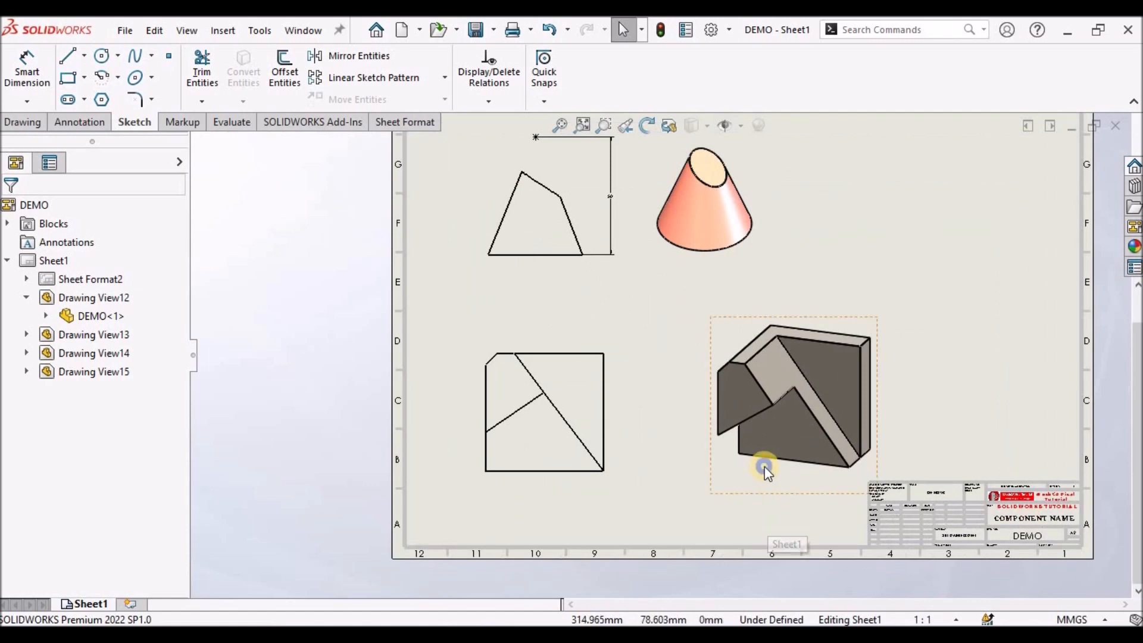
pyautogui.rightClick(765, 466)
pyautogui.click(646, 459)
pyautogui.scroll(-4, 573, 396)
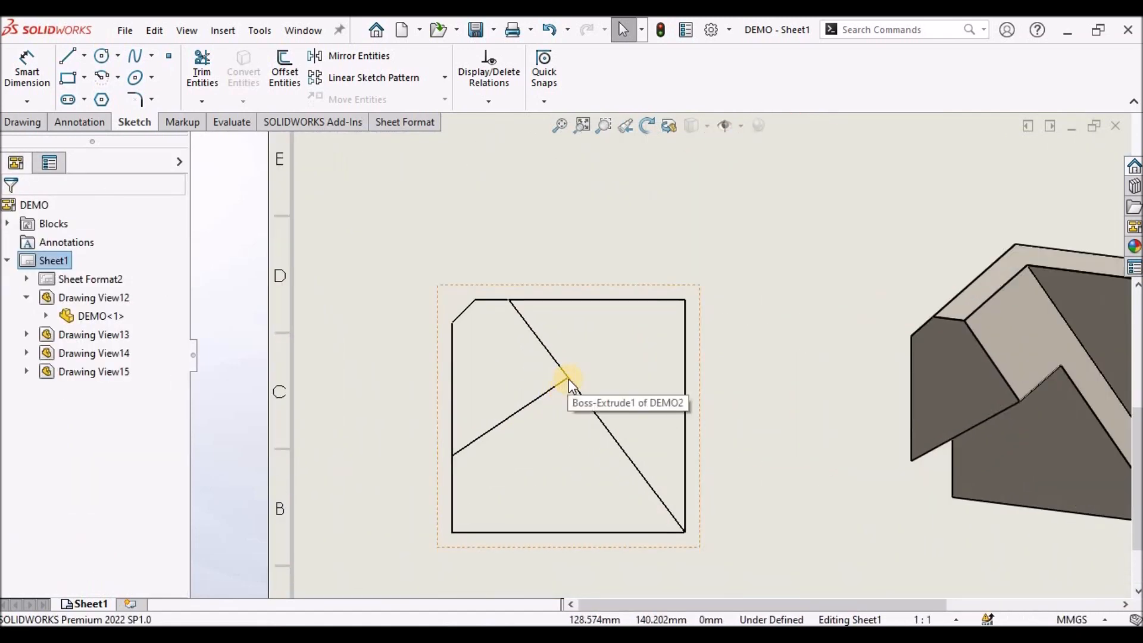
pyautogui.rightClick(921, 477)
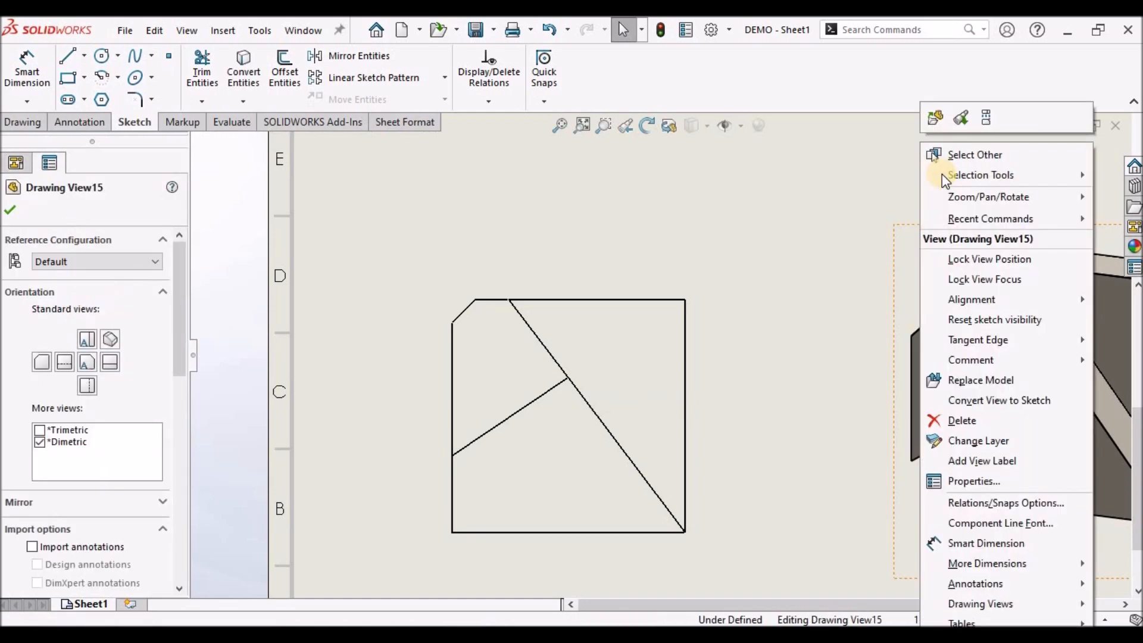
pyautogui.click(935, 117)
# Inspect the vertex where the angled cut edges meet on the DEMO2 part.
pyautogui.moveTo(689, 359)
pyautogui.mouseDown(button='middle')
pyautogui.moveTo(741, 268)
pyautogui.moveTo(669, 230)
pyautogui.moveTo(659, 235)
pyautogui.moveTo(702, 355)
pyautogui.mouseUp(button='middle')
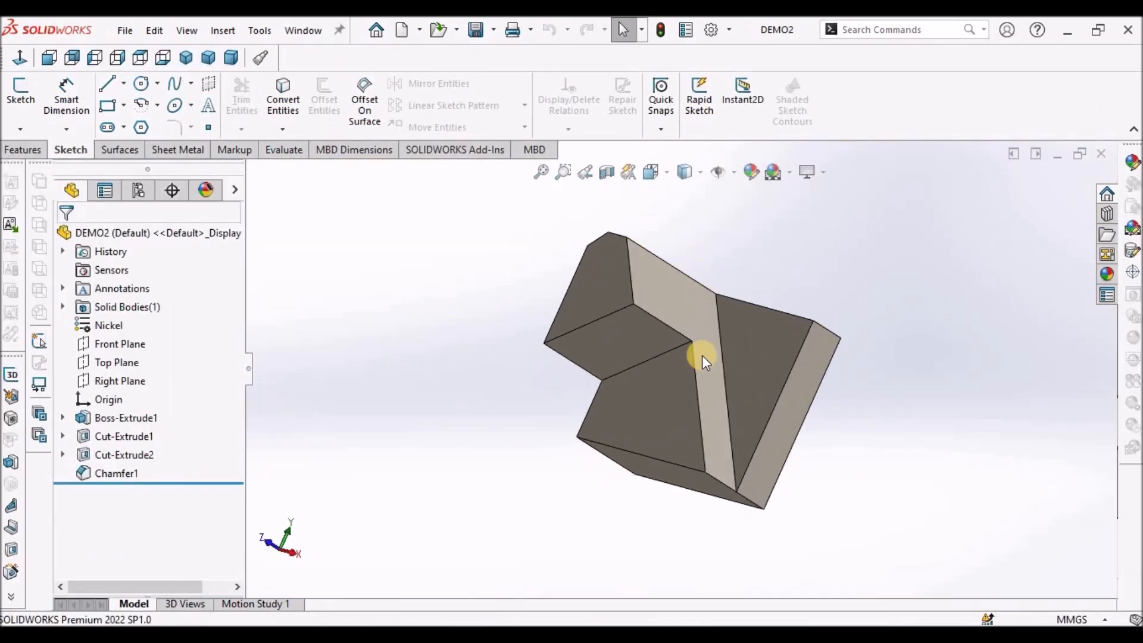
pyautogui.scroll(-5, 702, 356)
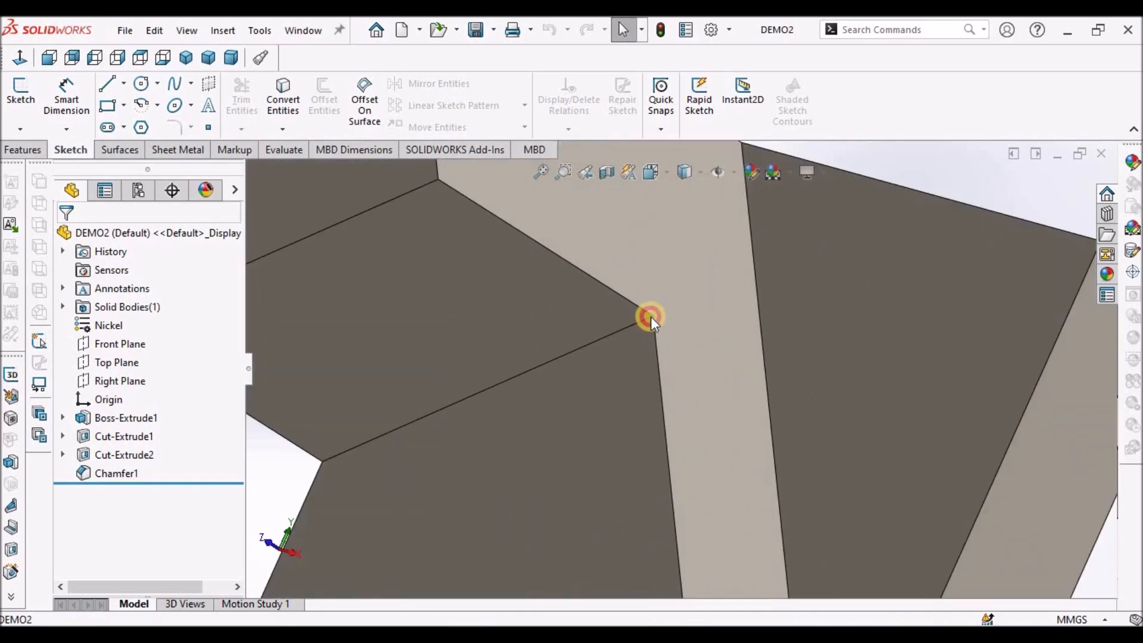
pyautogui.click(652, 317)
pyautogui.scroll(2, 696, 348)
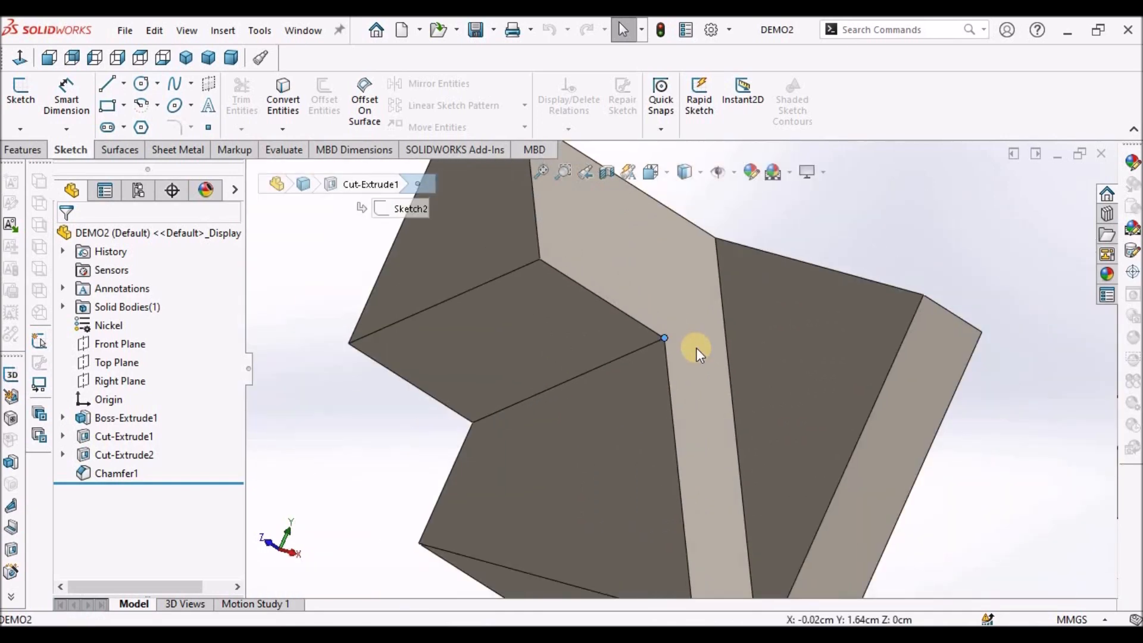
pyautogui.click(900, 237)
pyautogui.scroll(2, 541, 322)
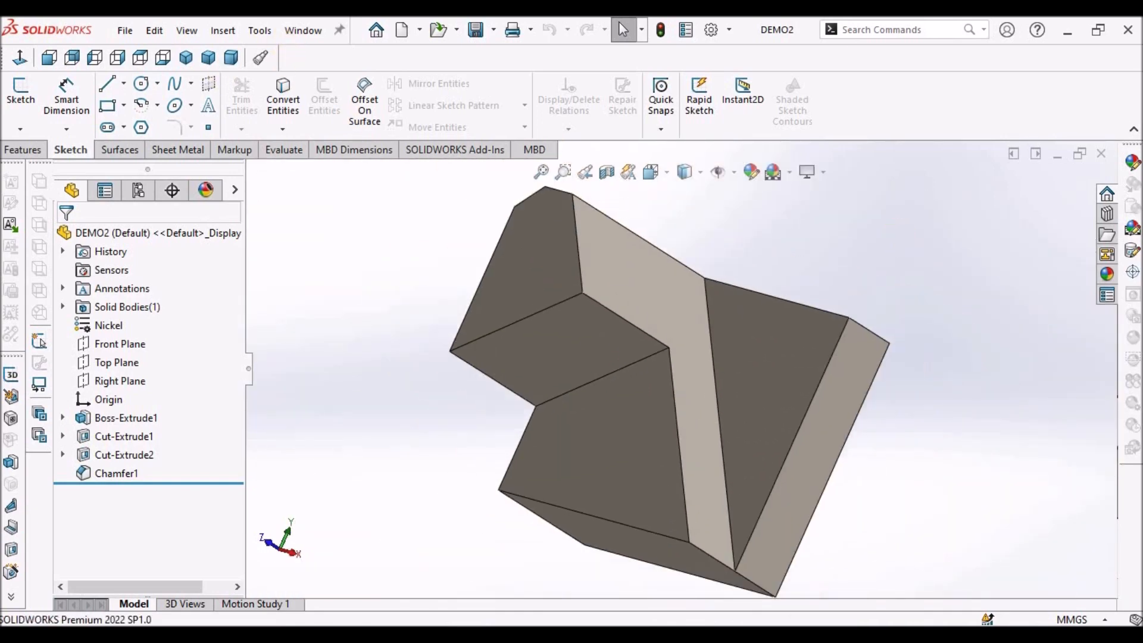
# Return to the DEMO - Sheet1 drawing and add a virtual sharp where the two slanted inner edges of the block's front view meet.
pyautogui.click(296, 30)
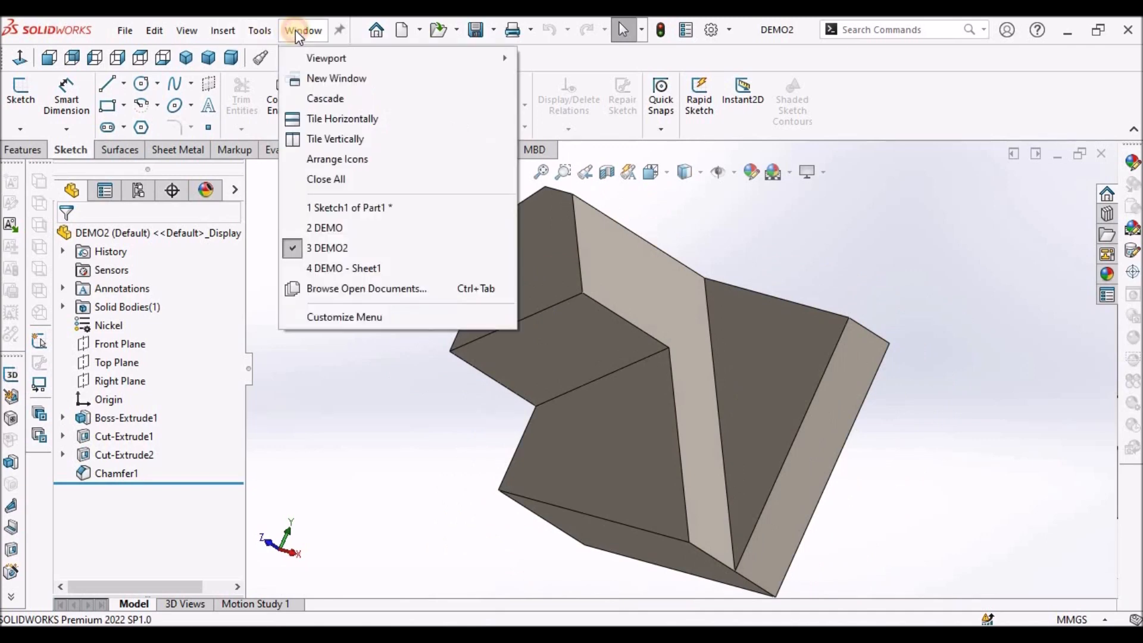
pyautogui.click(356, 269)
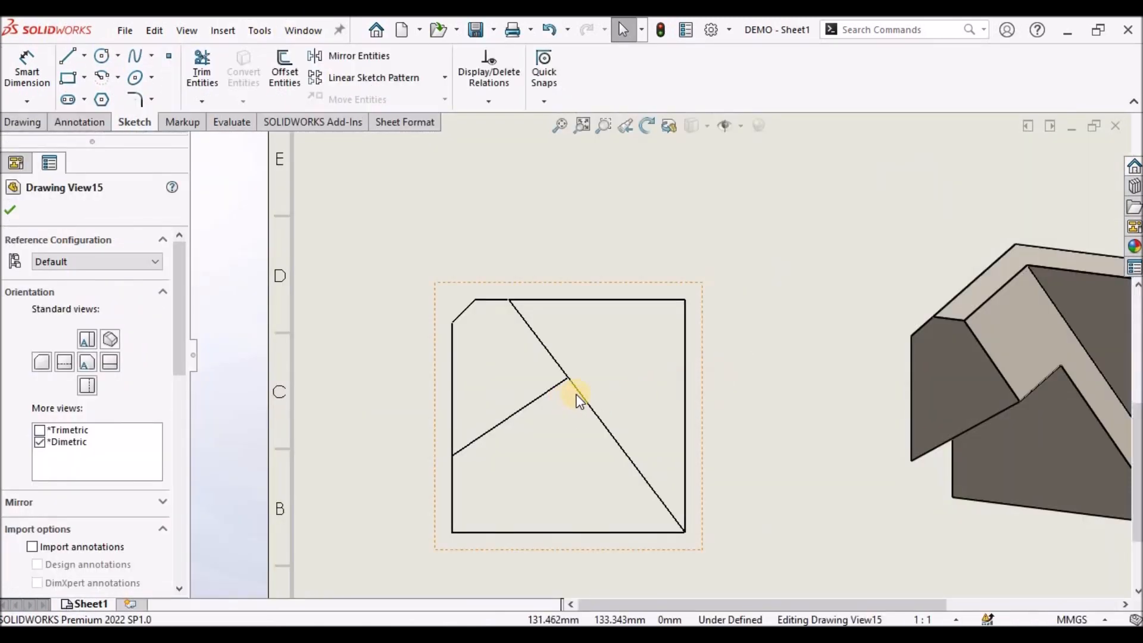
pyautogui.click(578, 392)
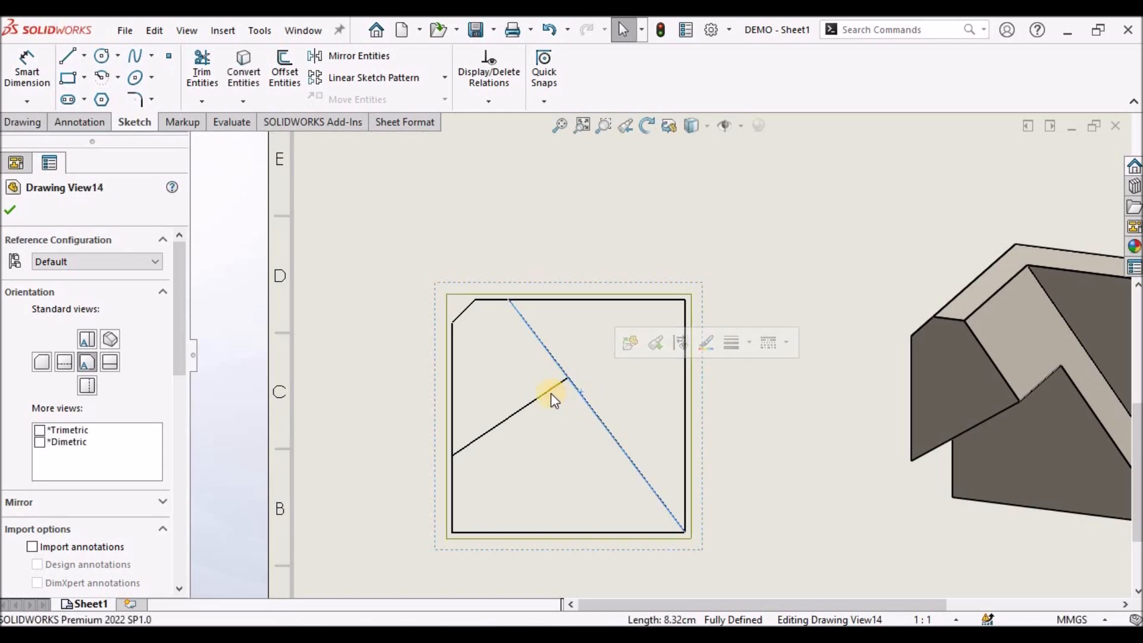
pyautogui.keyDown('ctrl'); pyautogui.click(552, 390); pyautogui.keyUp('ctrl')
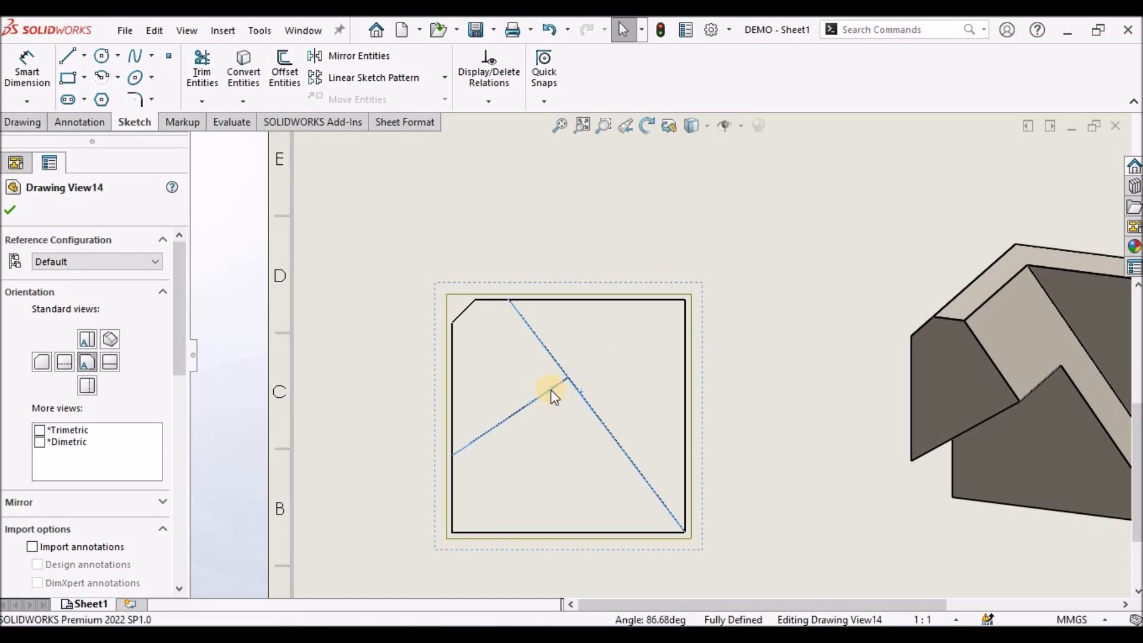
pyautogui.click(171, 54)
pyautogui.click(774, 474)
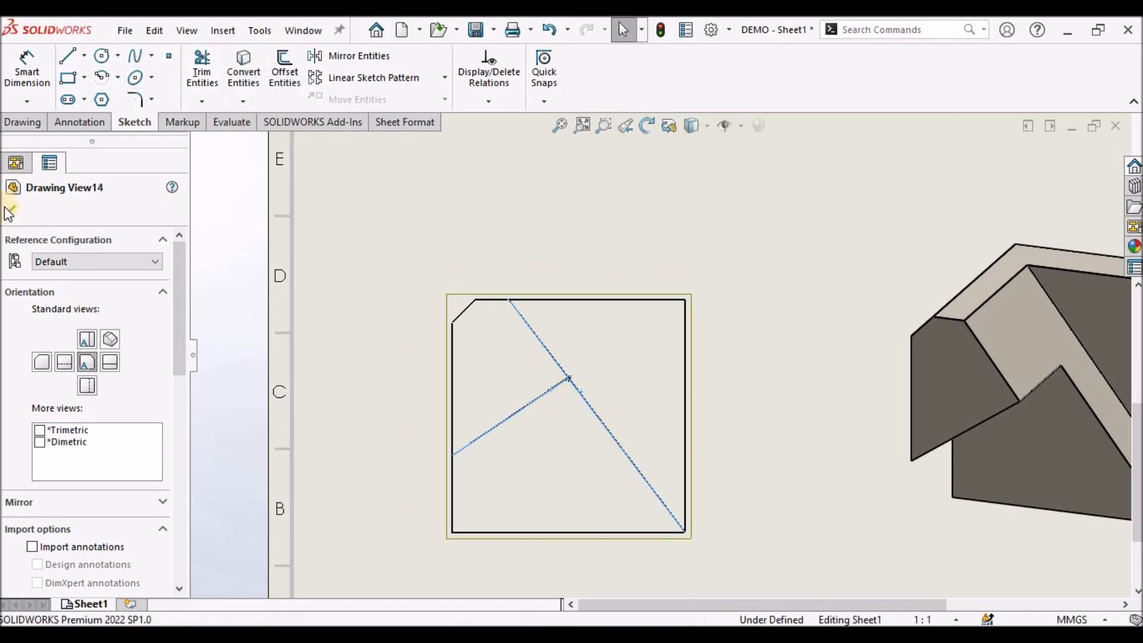
# Dimension the vertical distance from the bottom edge to the virtual sharp in the block's front view.
pyautogui.click(647, 394)
pyautogui.scroll(-2, 647, 395)
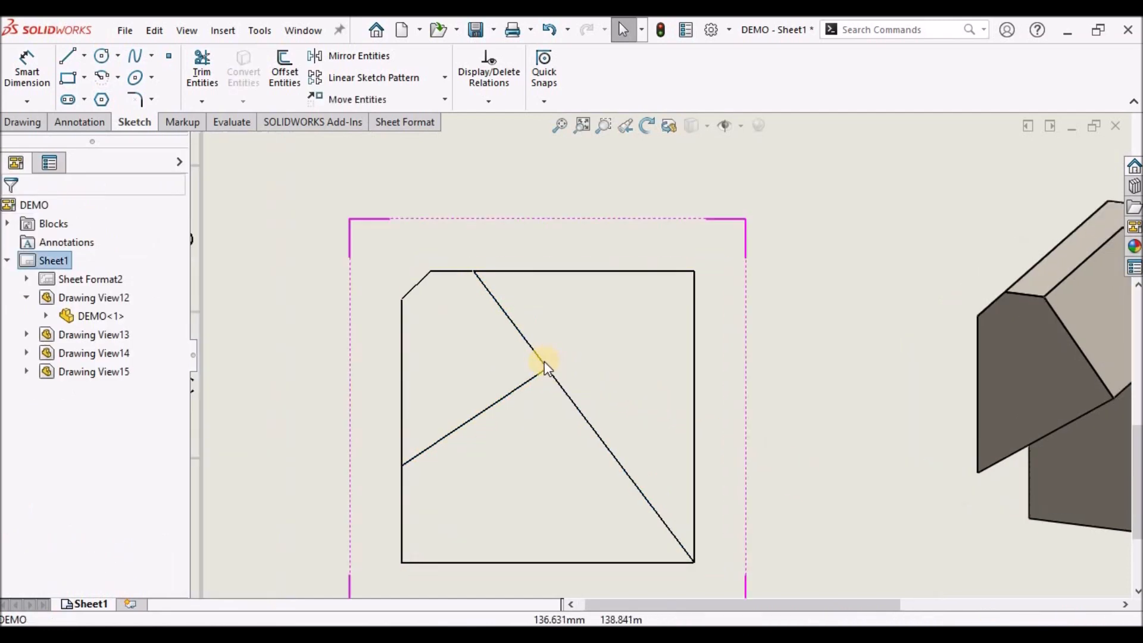
pyautogui.click(27, 68)
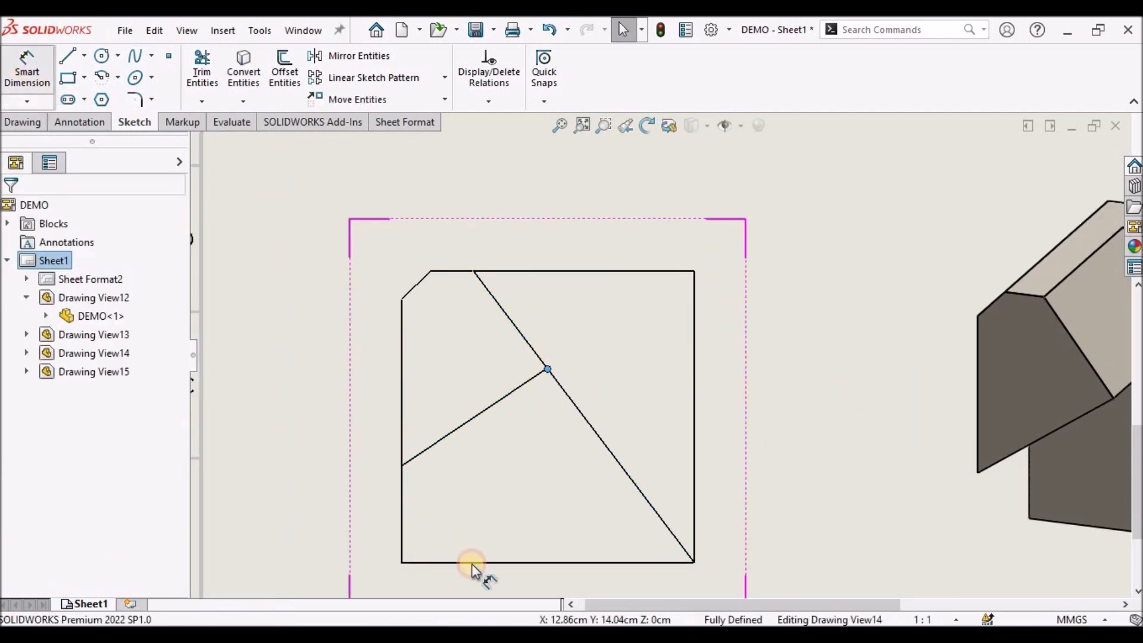
pyautogui.click(548, 563)
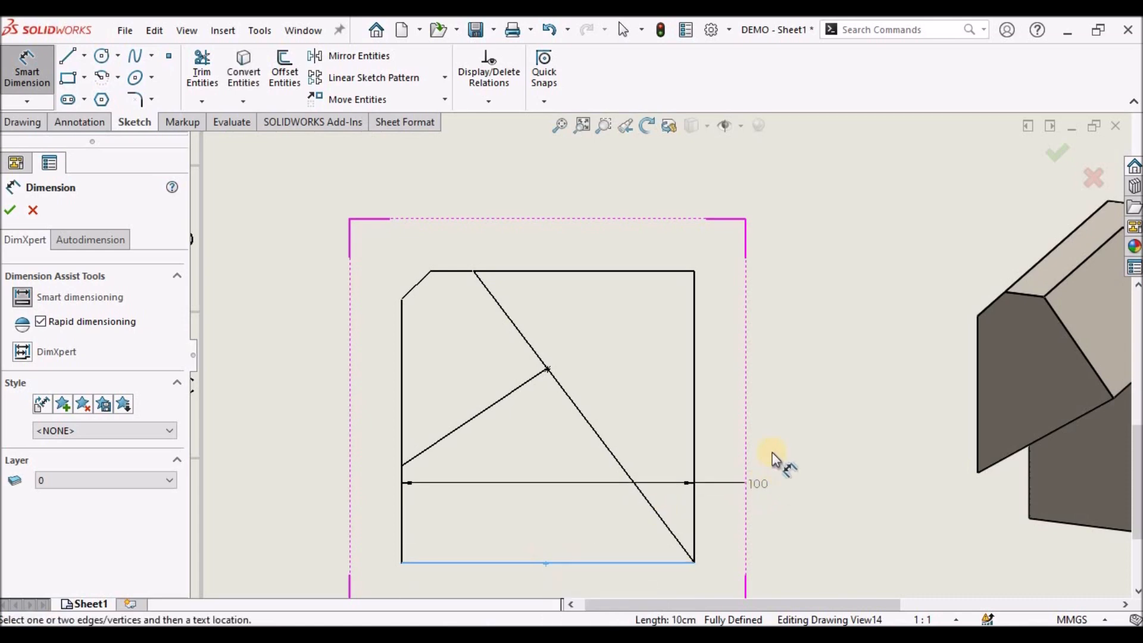
pyautogui.click(548, 369)
pyautogui.click(804, 440)
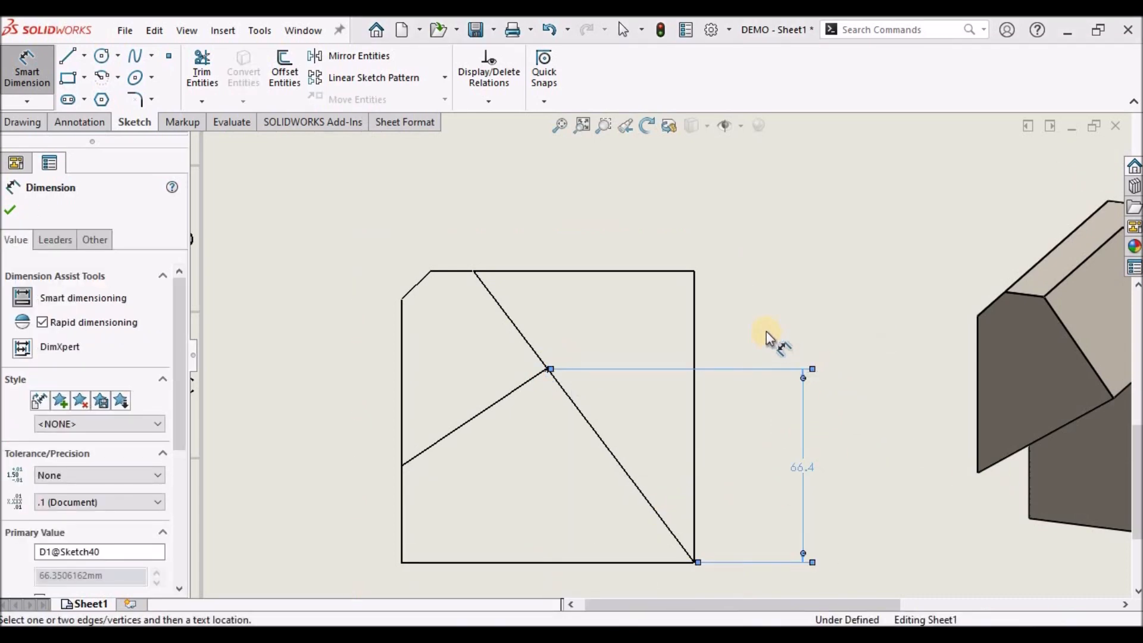
pyautogui.rightClick(783, 276)
pyautogui.click(815, 349)
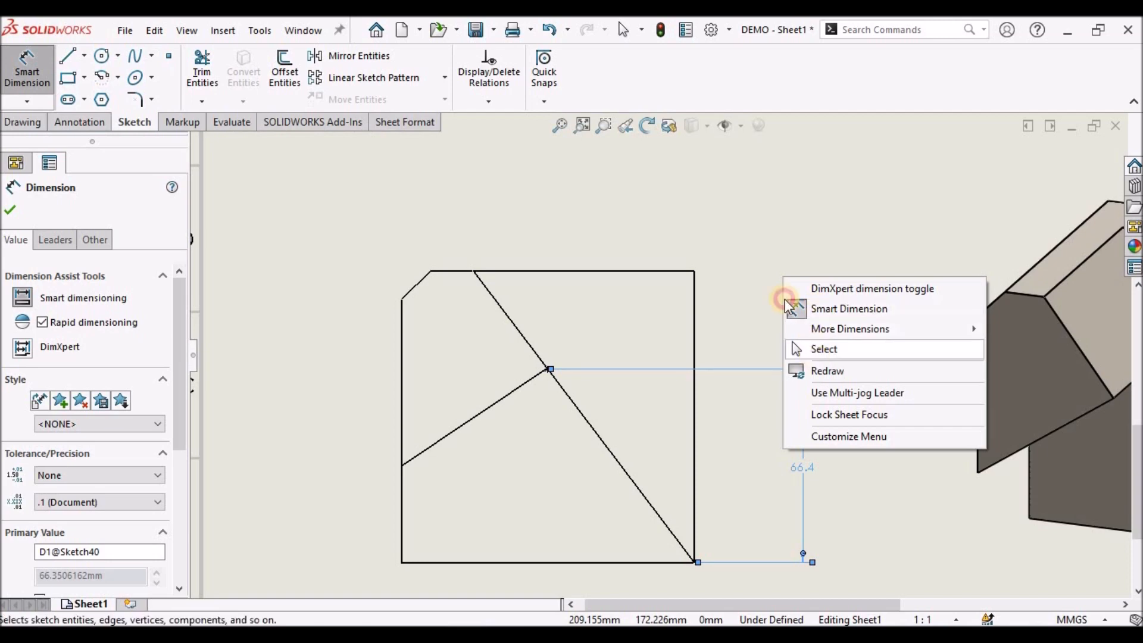
# Reopen the DEMO2 part from its pictorial view and examine the chamfered face.
pyautogui.scroll(-3, 887, 423)
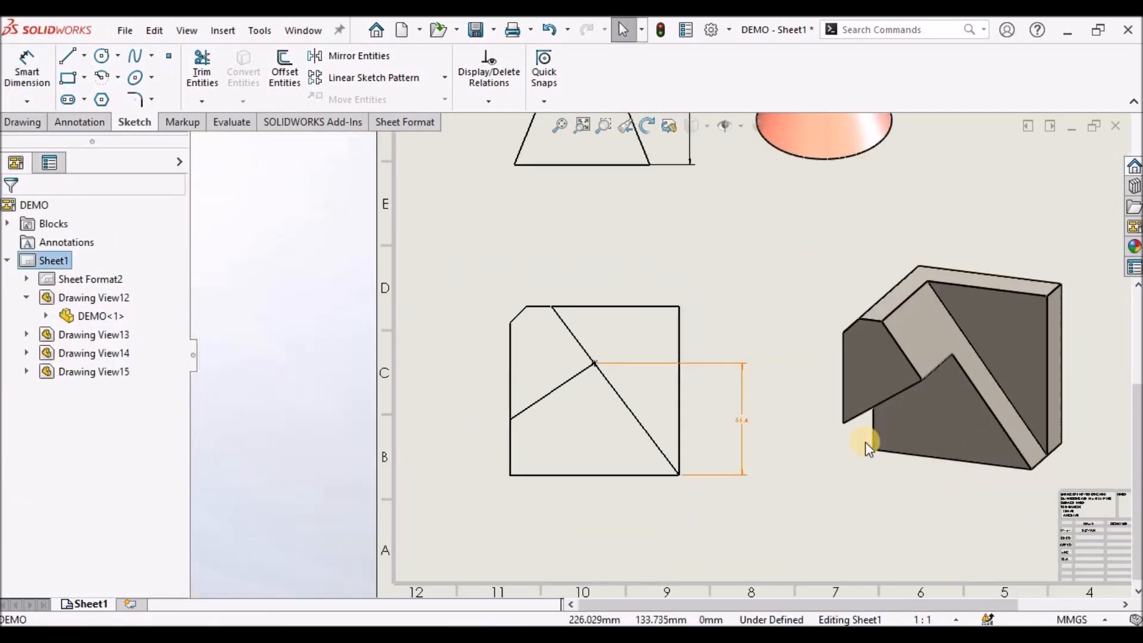
pyautogui.click(820, 453)
pyautogui.rightClick(834, 456)
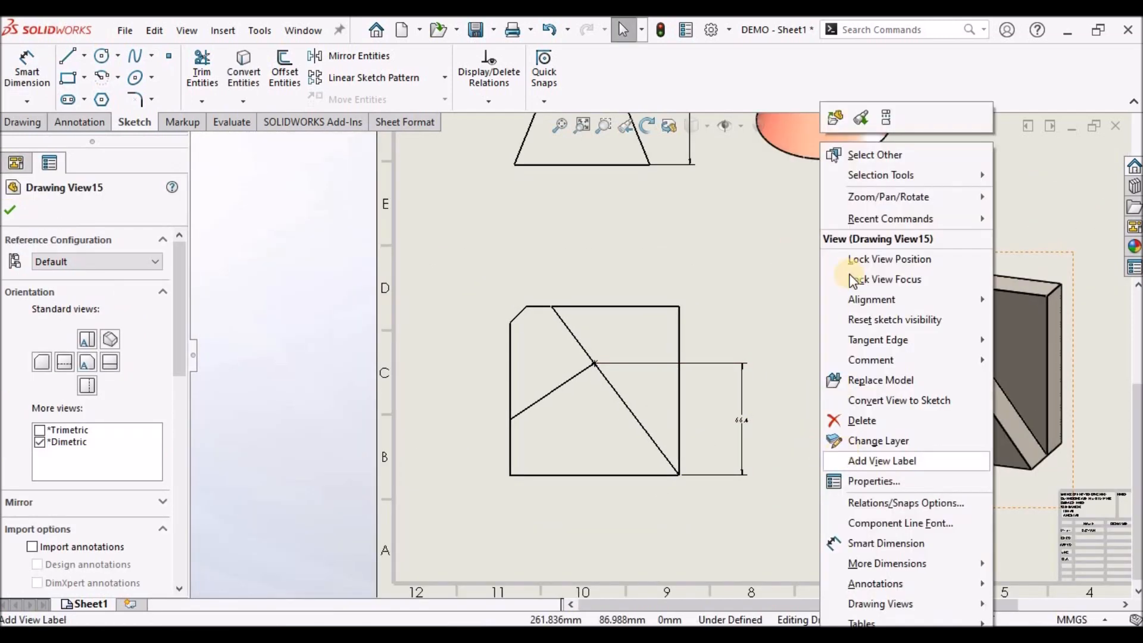
pyautogui.click(834, 118)
pyautogui.moveTo(606, 303); pyautogui.dragTo(622, 440, button='middle')
pyautogui.click(572, 274)
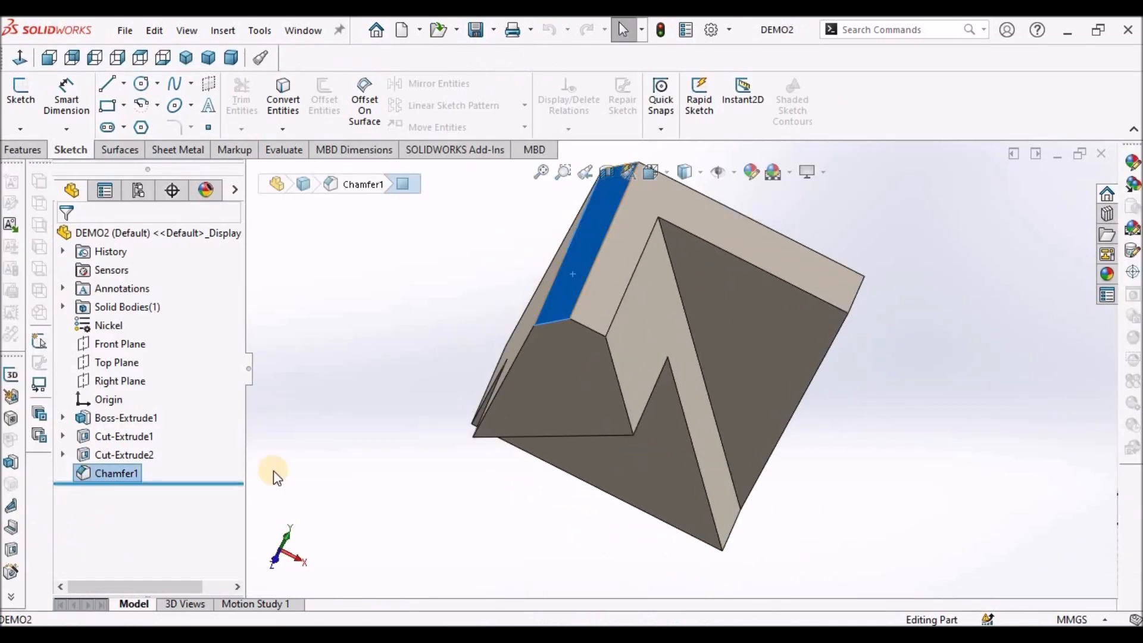
pyautogui.scroll(2, 426, 368)
pyautogui.click(425, 367)
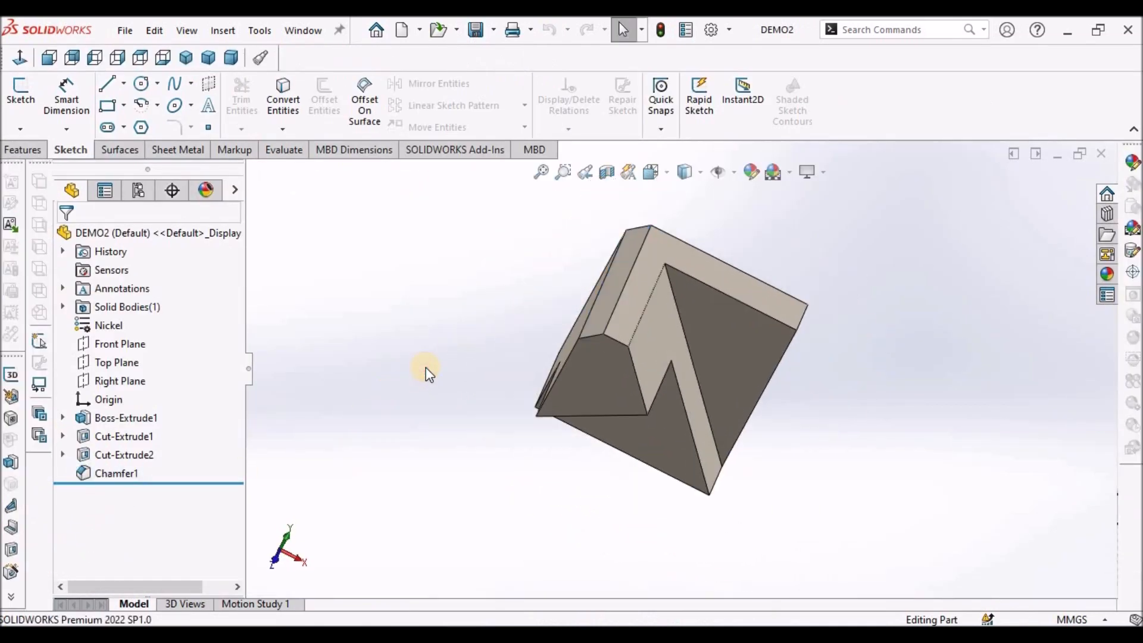
# Return to the DEMO - Sheet1 drawing and dimension the chamfer's vertical height outside the left side of the block's front view.
pyautogui.click(297, 30)
pyautogui.click(349, 270)
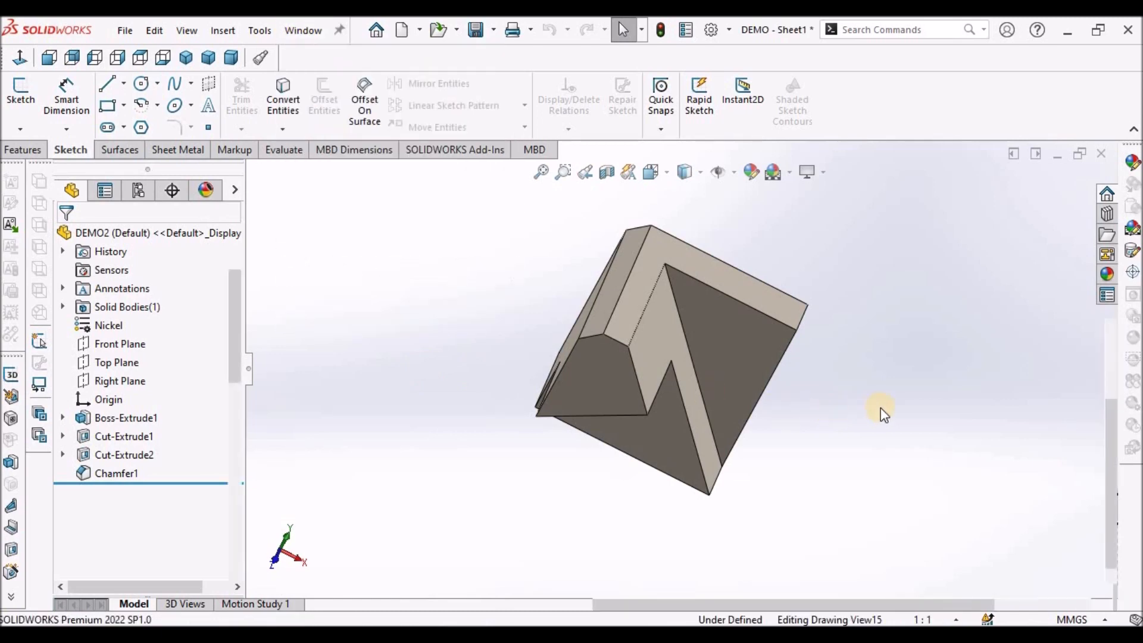
pyautogui.click(552, 226)
pyautogui.scroll(-3, 497, 312)
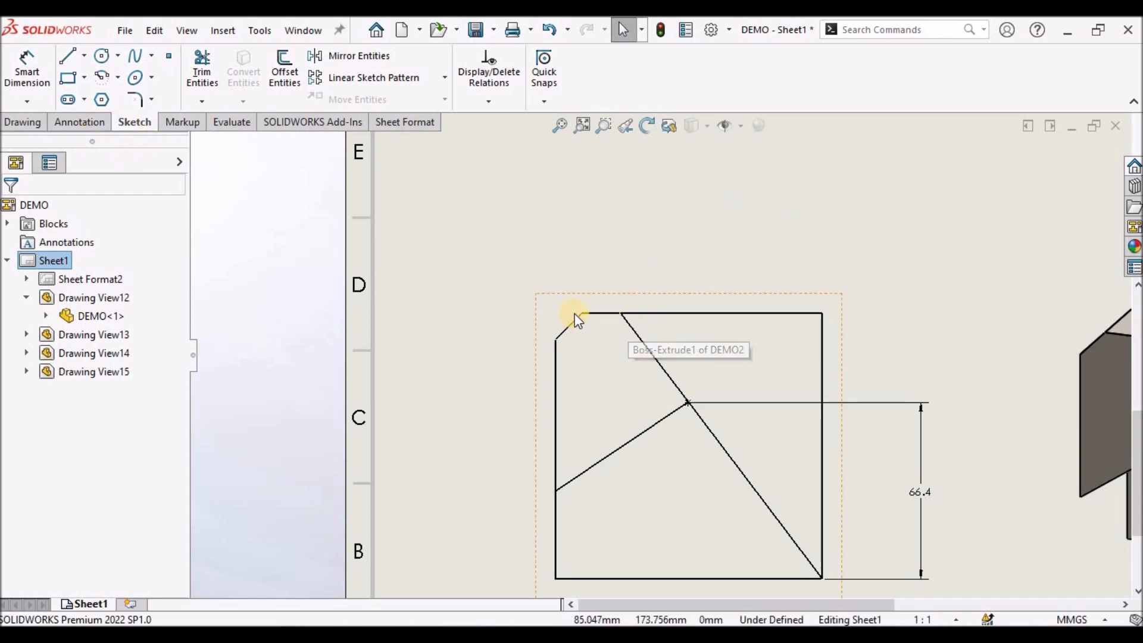
pyautogui.click(27, 69)
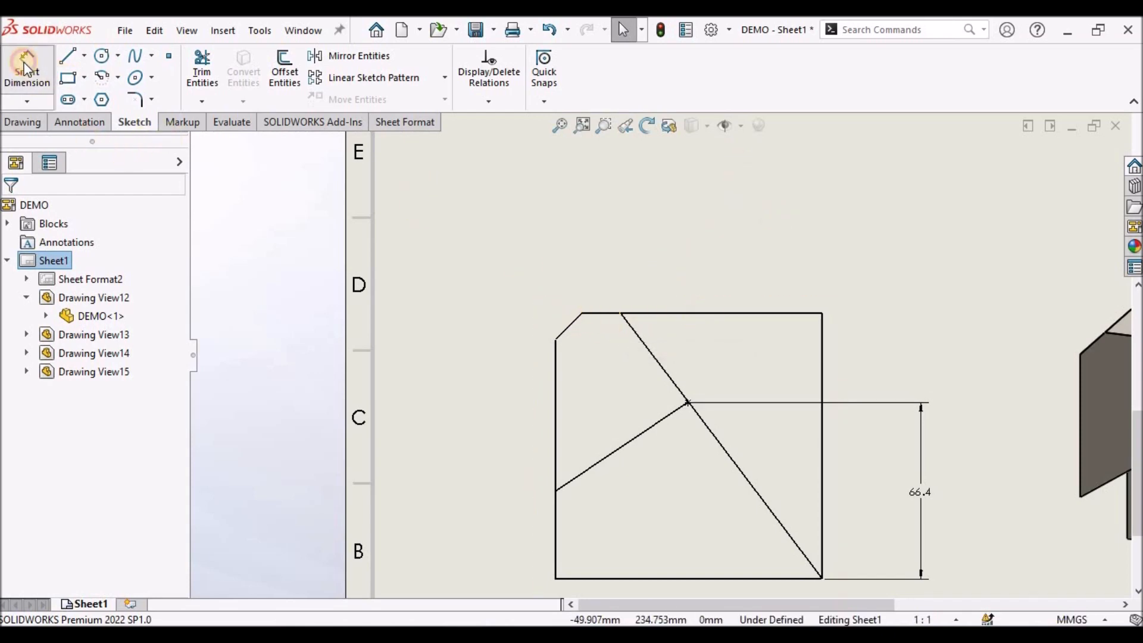
pyautogui.scroll(2, 524, 300)
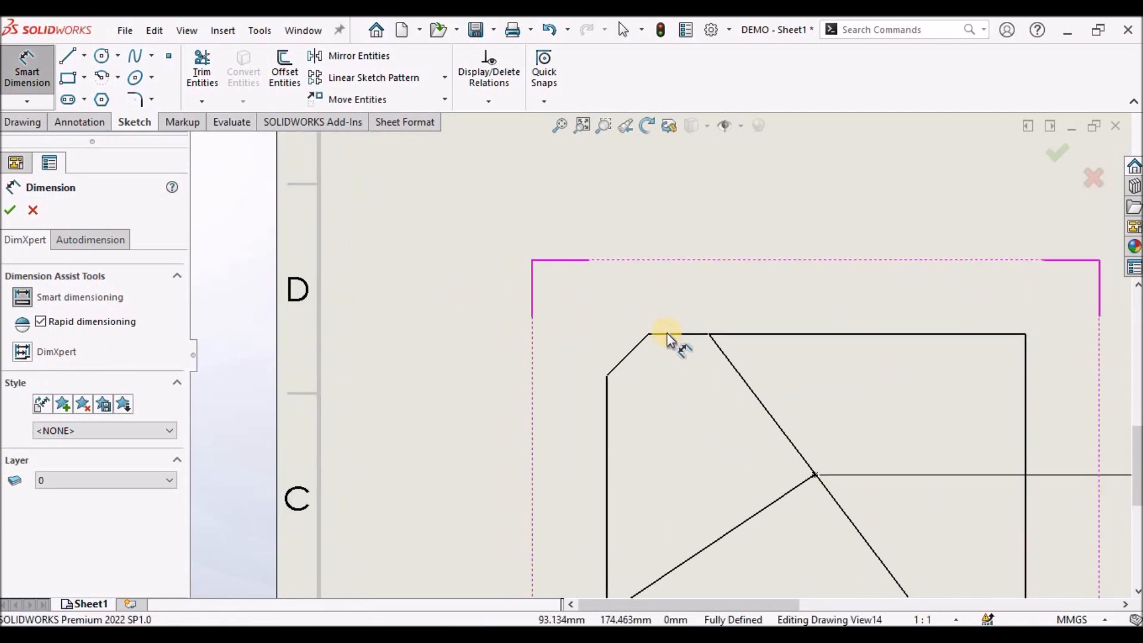
pyautogui.click(667, 334)
pyautogui.click(606, 374)
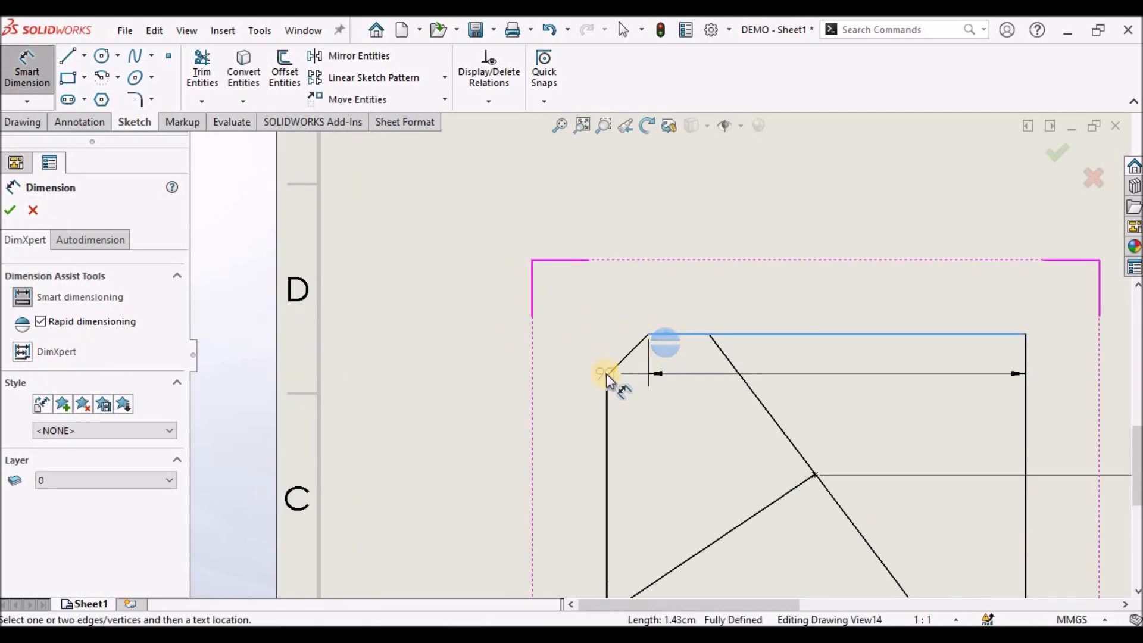
pyautogui.click(490, 359)
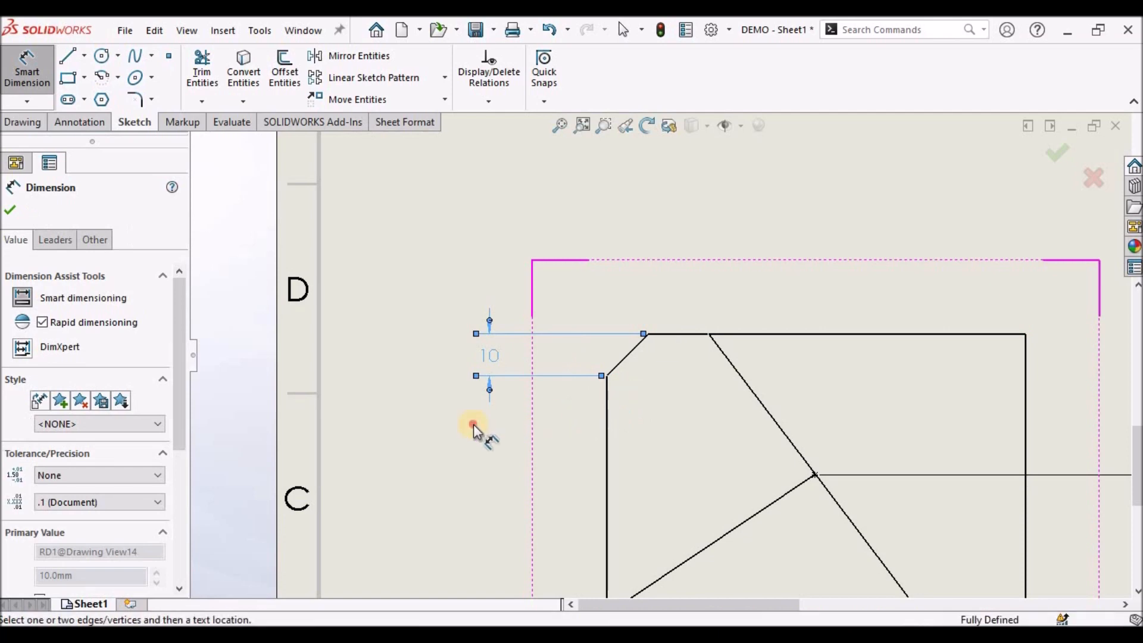
pyautogui.click(474, 424)
# Dimension the chamfer's horizontal width between the left vertical edge and the chamfer's upper corner, above the block's front view.
pyautogui.click(608, 394)
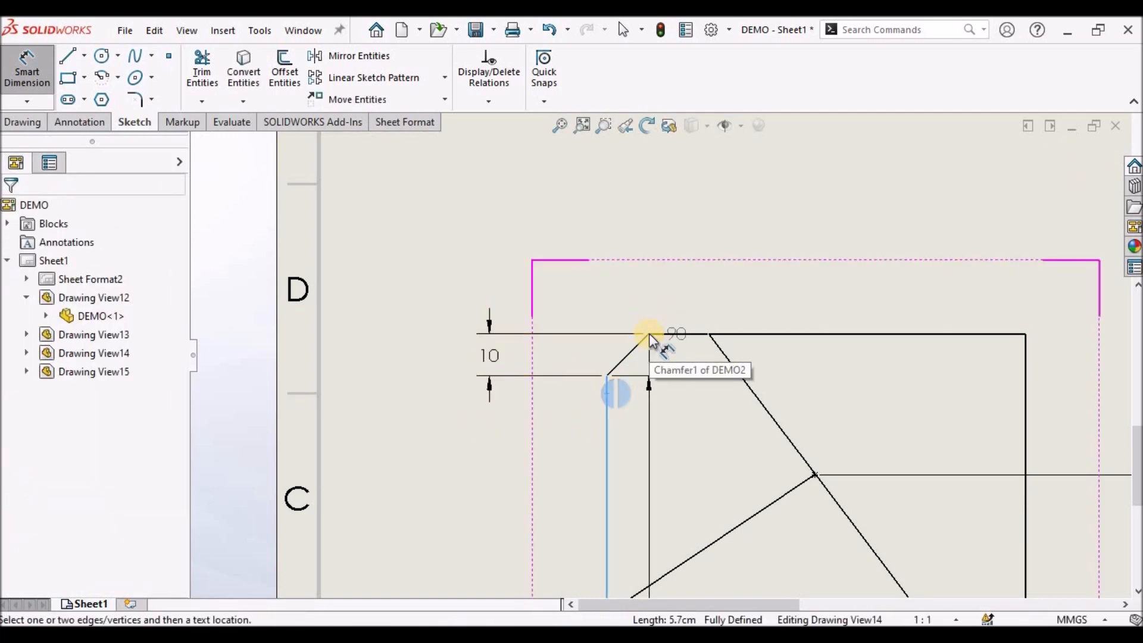
pyautogui.scroll(-5, 650, 339)
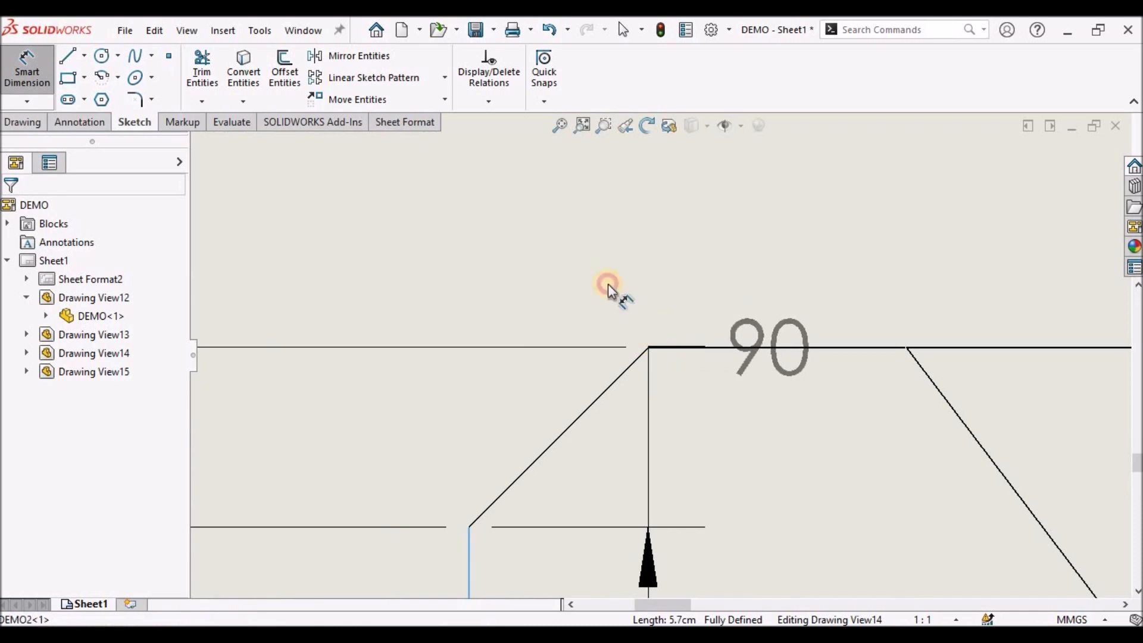
pyautogui.scroll(3, 581, 223)
pyautogui.click(584, 220)
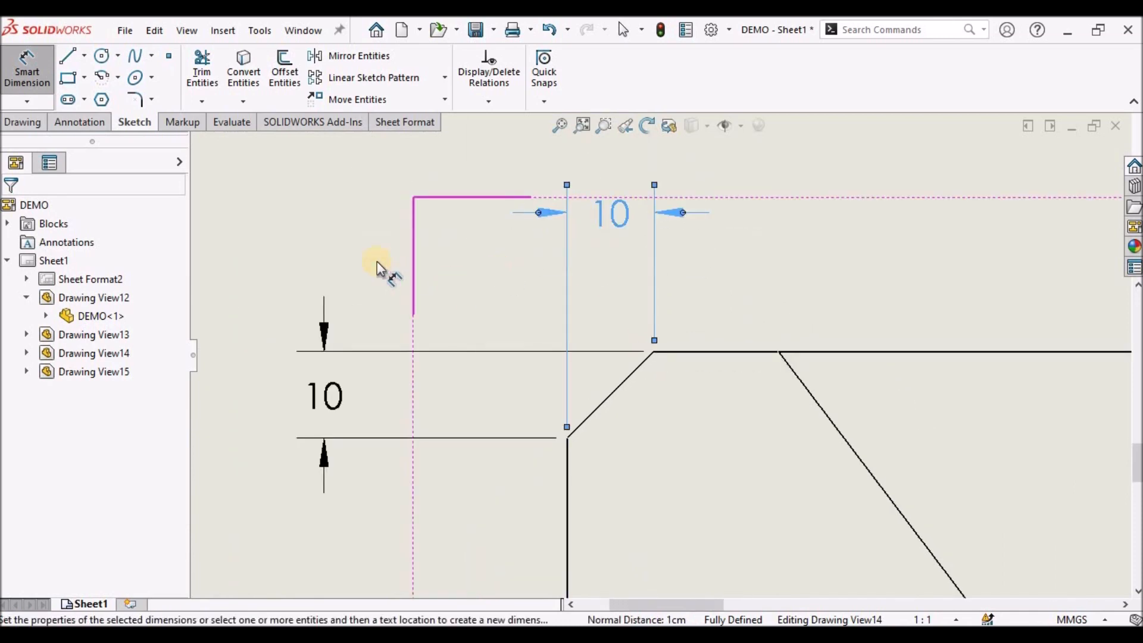
pyautogui.rightClick(364, 216)
pyautogui.click(400, 287)
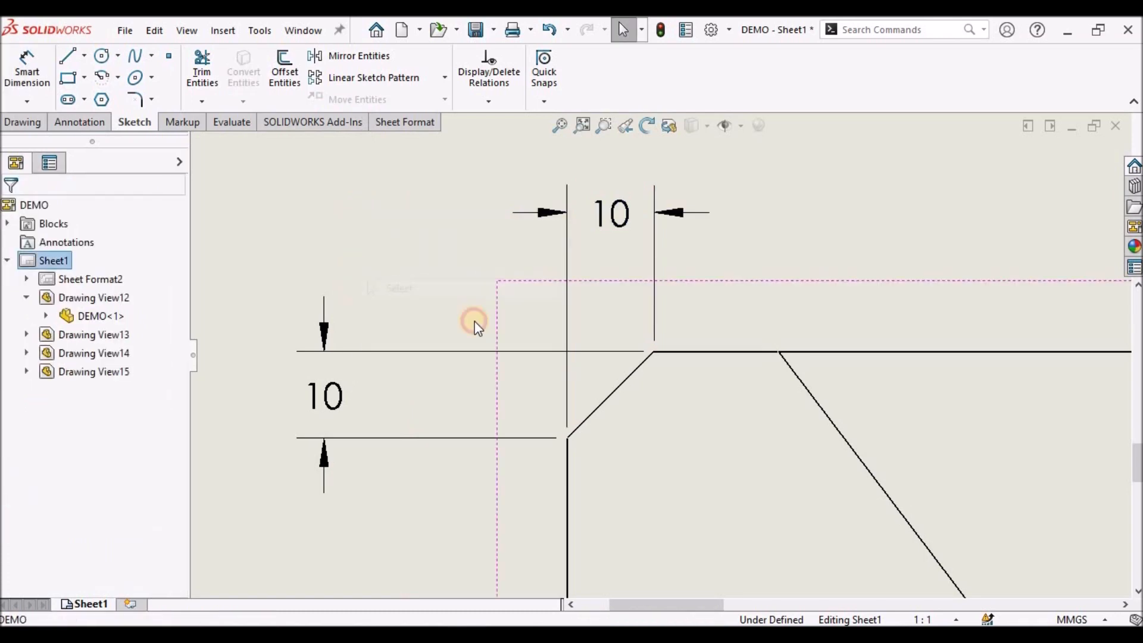
# Move the chamfer's vertical height dimension closer to the chamfered corner of the block's front view.
pyautogui.moveTo(344, 398); pyautogui.dragTo(427, 394)
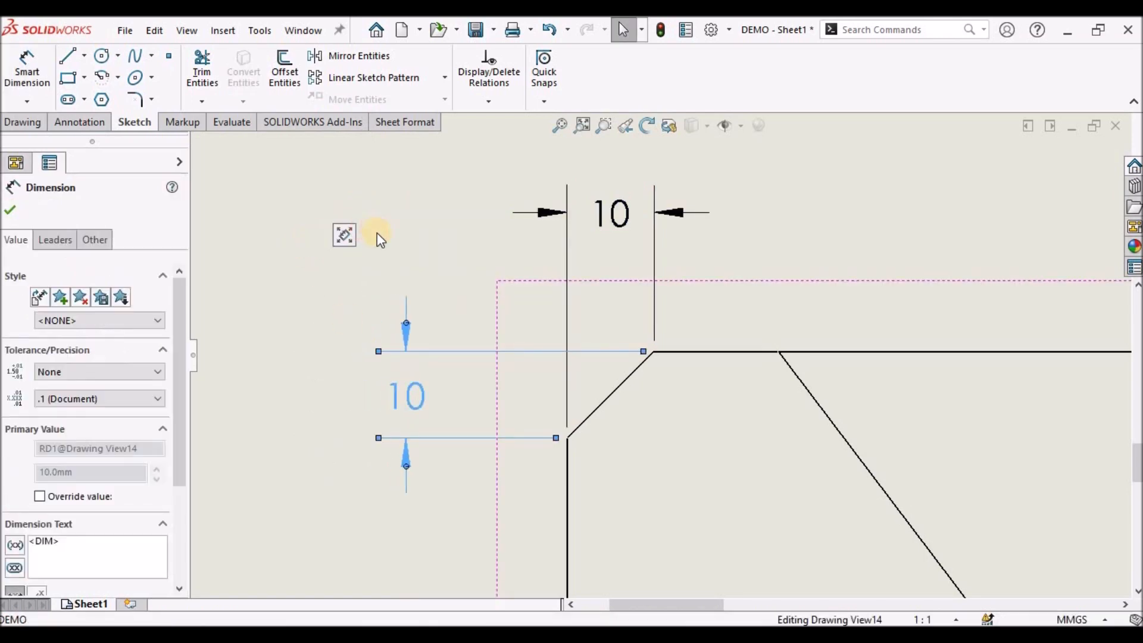
pyautogui.click(270, 260)
pyautogui.scroll(-3, 599, 365)
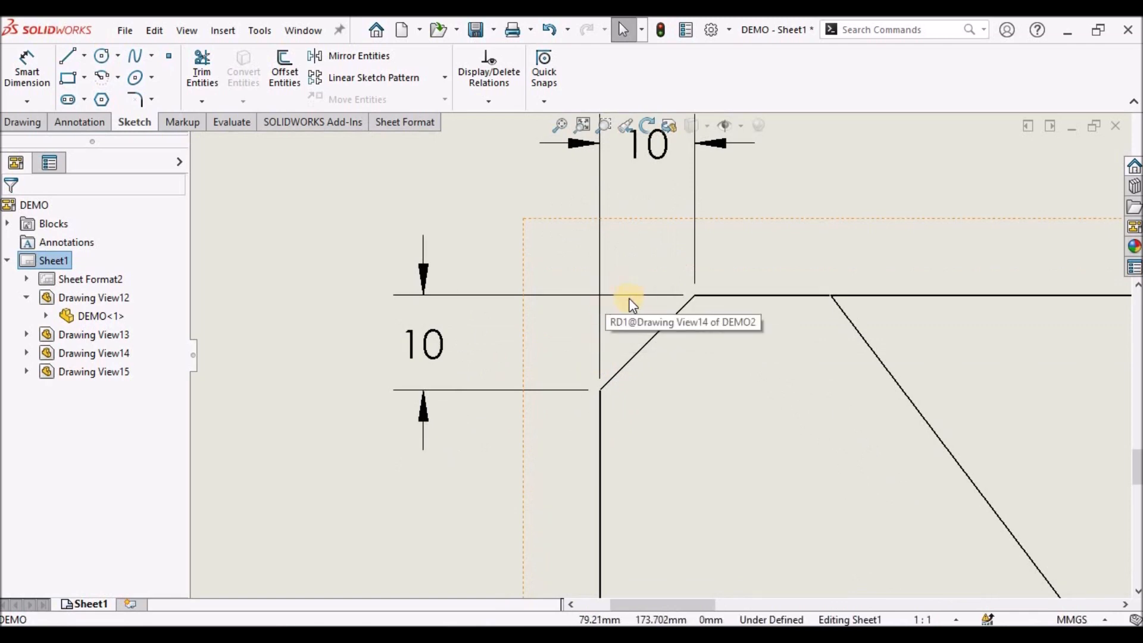
pyautogui.scroll(2, 612, 310)
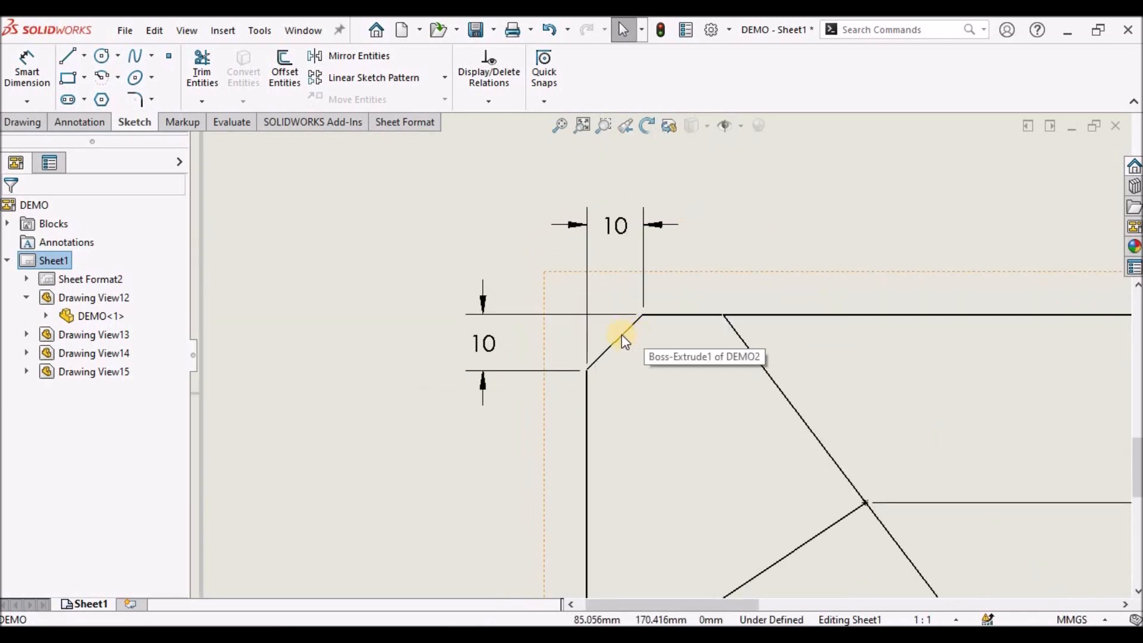
pyautogui.scroll(-1, 622, 334)
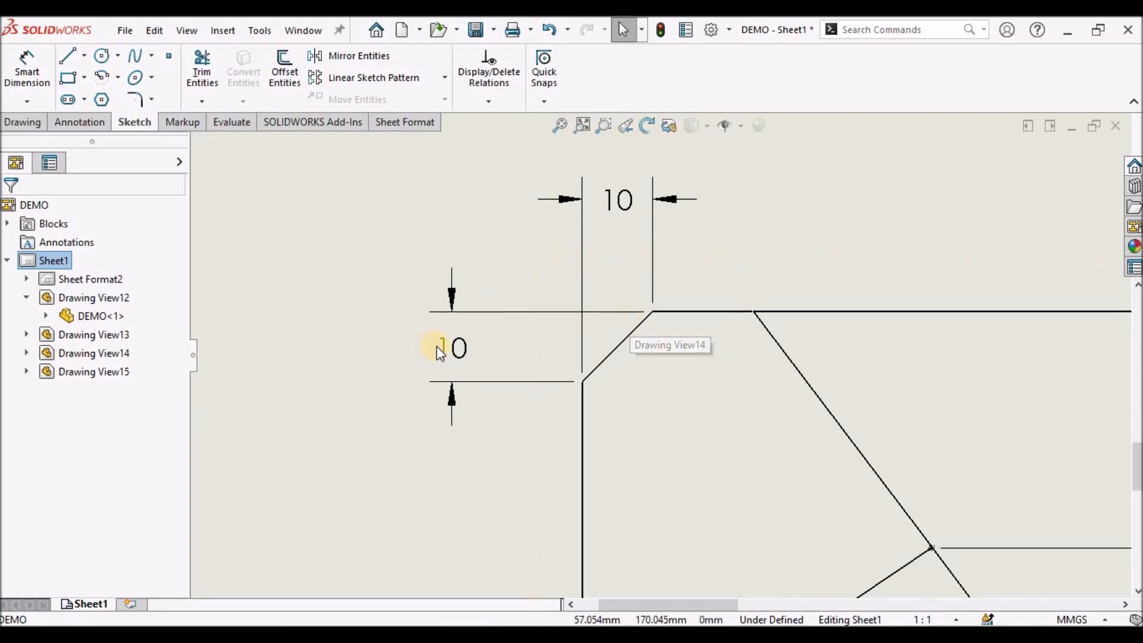
# Delete the vertical and horizontal dimensions of the chamfer in the block's front view.
pyautogui.click(460, 348)
pyautogui.press('Delete')
pyautogui.click(610, 190)
pyautogui.press('Delete')
pyautogui.click(490, 283)
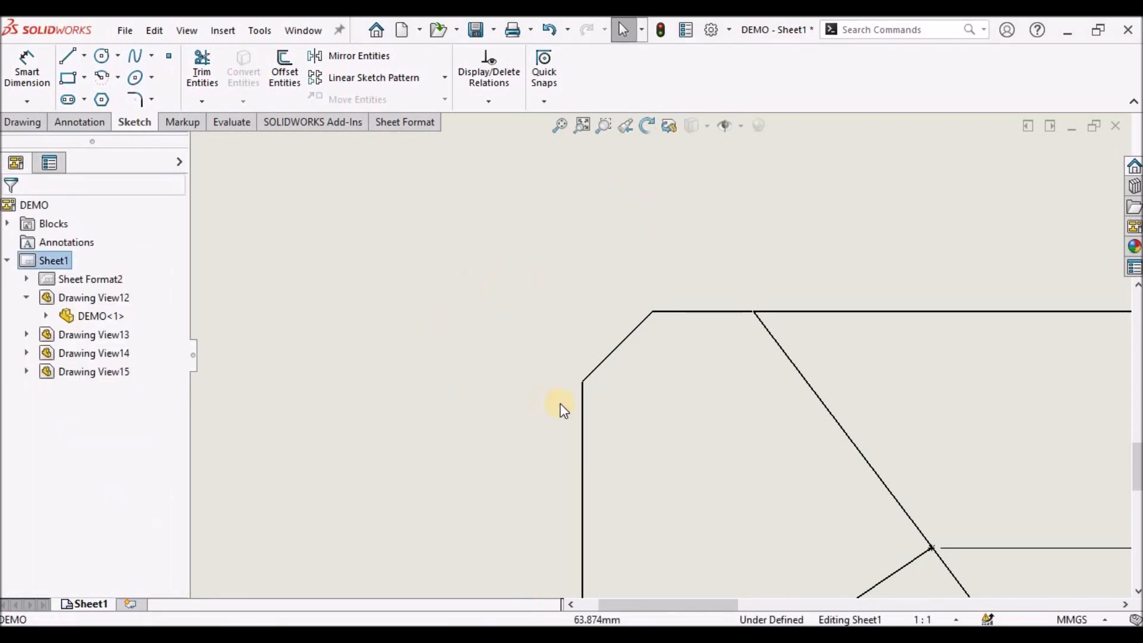
# Add a virtual sharp where the left and top edges beside the chamfer would meet in the block's front view.
pyautogui.click(583, 390)
pyautogui.keyDown('ctrl'); pyautogui.click(670, 312); pyautogui.keyUp('ctrl')
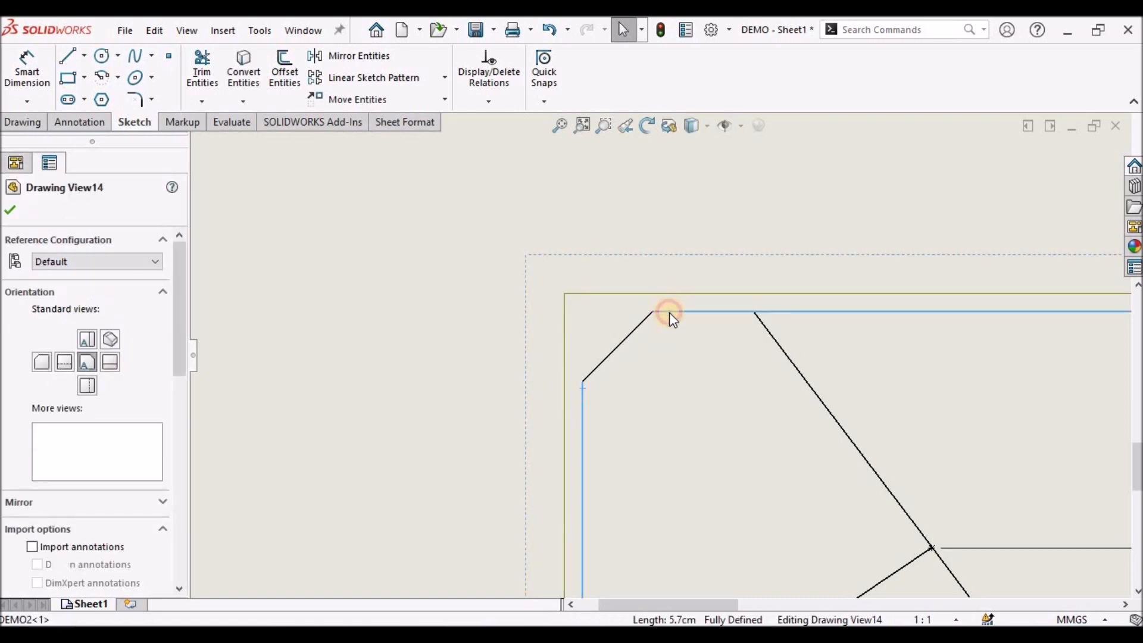
pyautogui.click(170, 56)
pyautogui.click(582, 312)
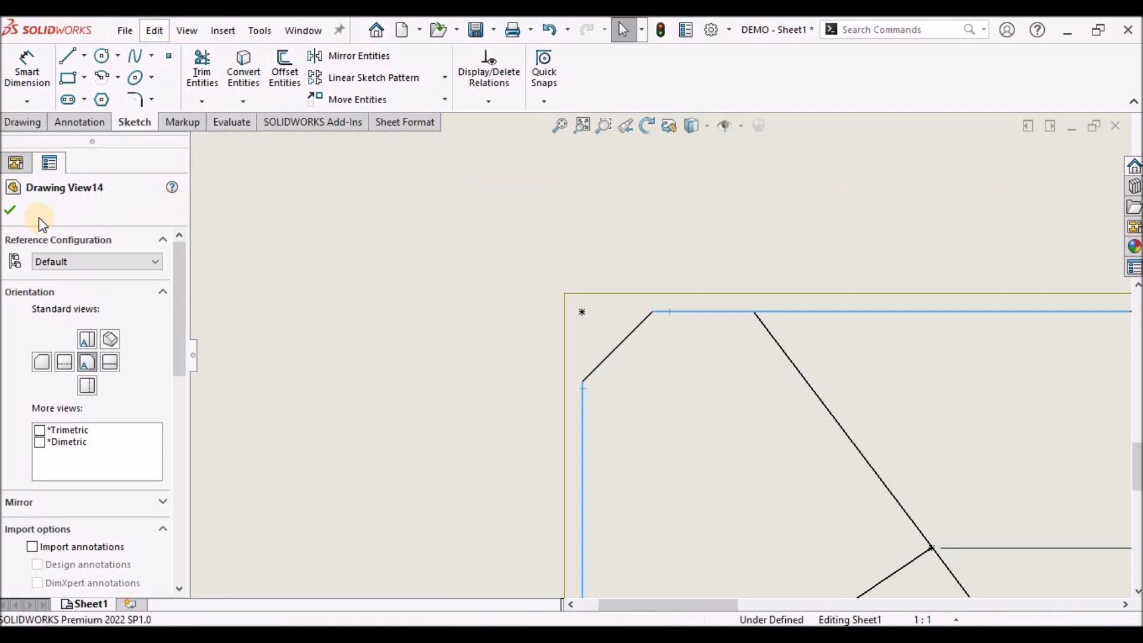
pyautogui.click(10, 210)
pyautogui.scroll(-2, 608, 318)
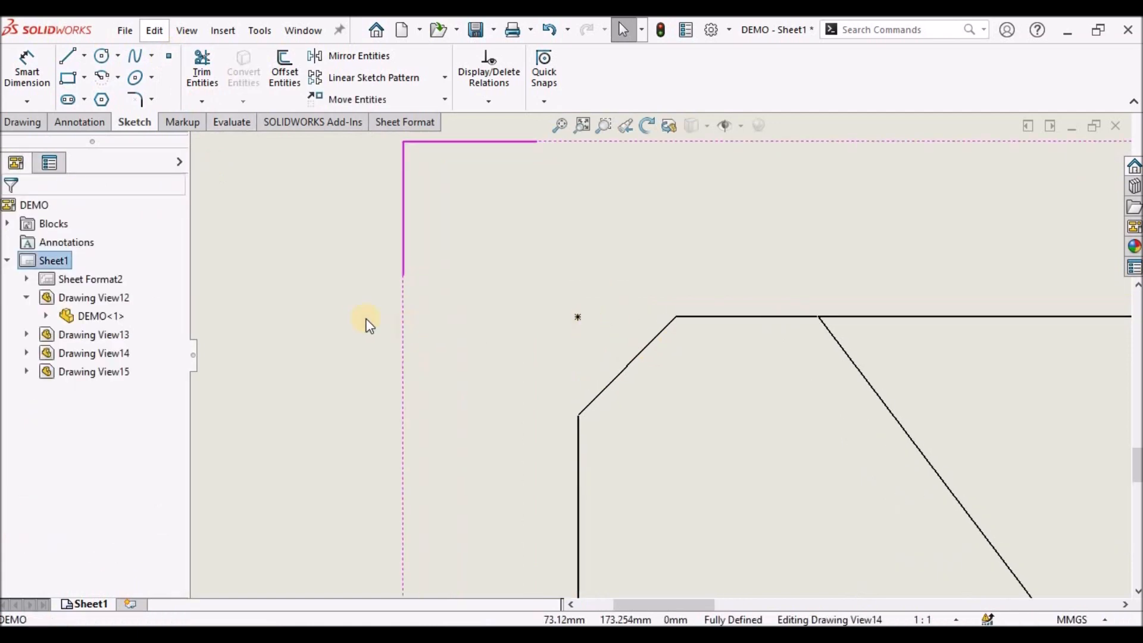
# Dimension the vertical distance from the chamfer's lower corner to the virtual sharp, outside the left of the front view.
pyautogui.click(27, 68)
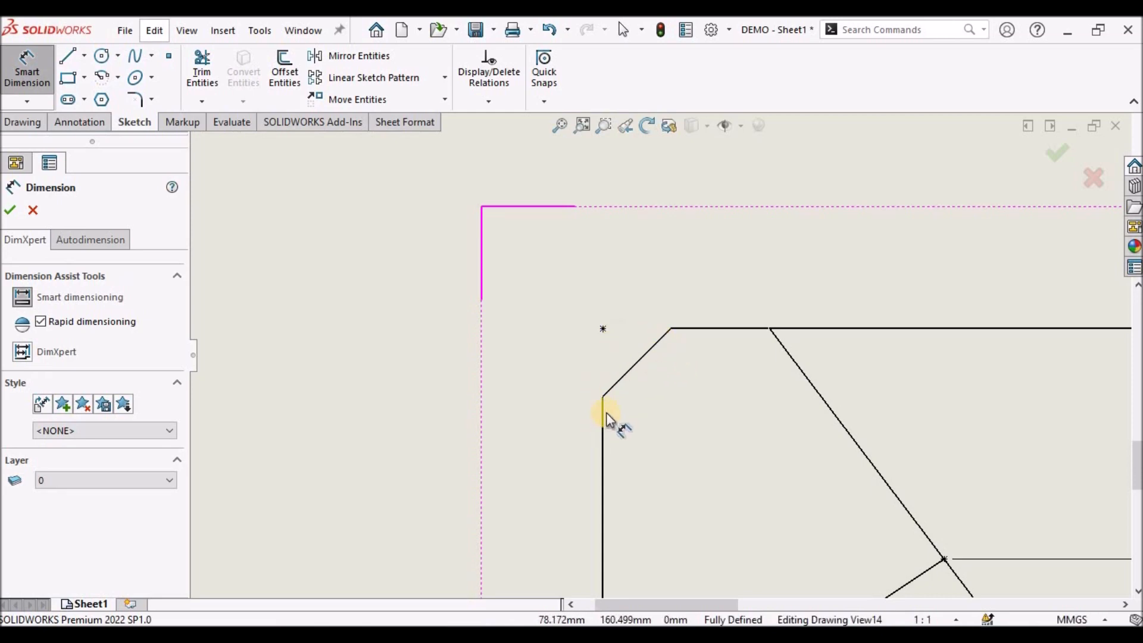
pyautogui.click(603, 398)
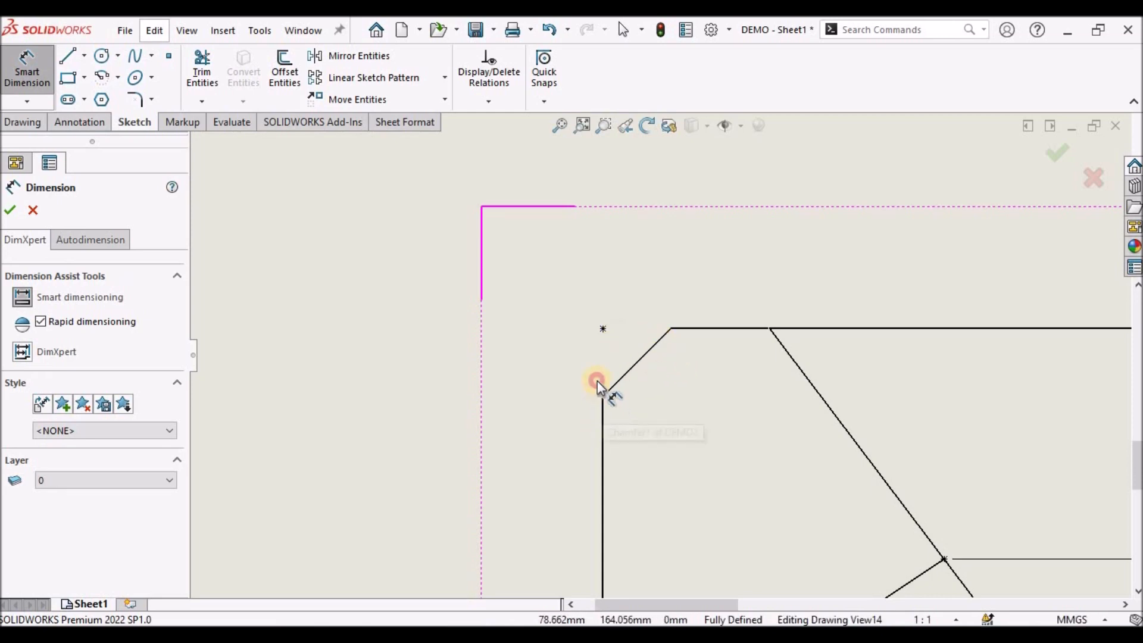
pyautogui.click(605, 329)
pyautogui.click(499, 361)
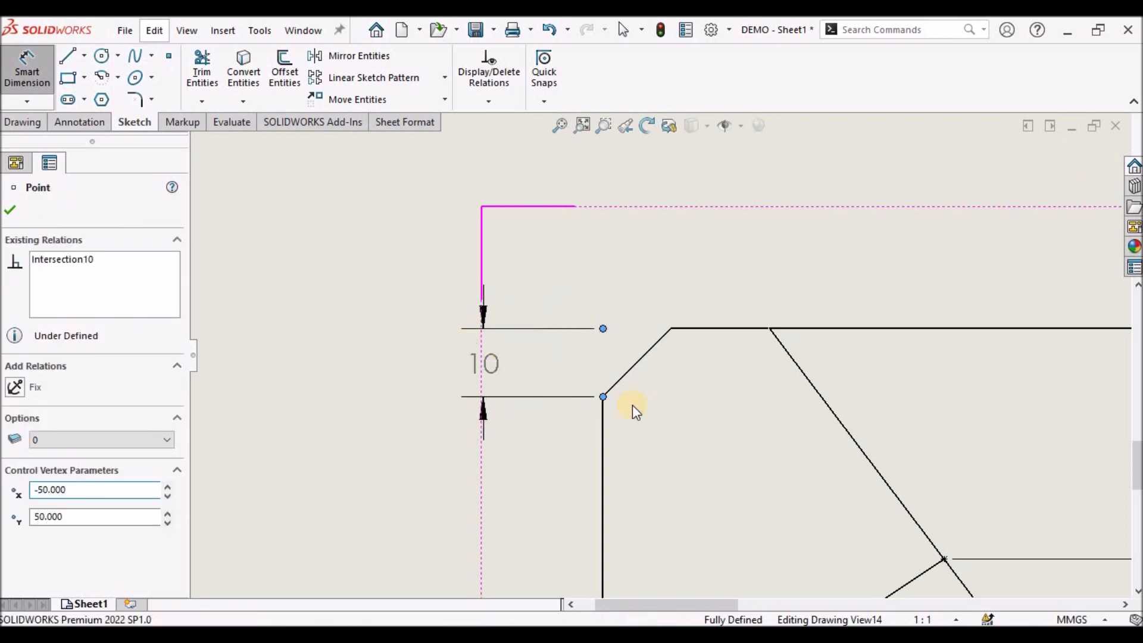
pyautogui.press('Return')
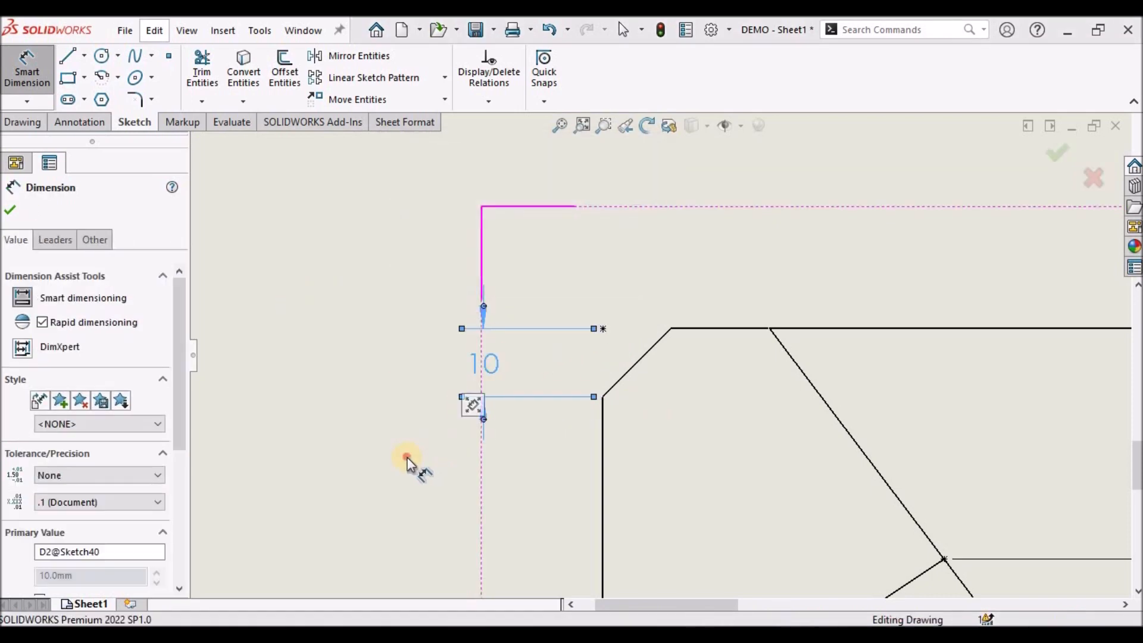
# Dimension the horizontal distance from the virtual sharp to the chamfer's upper corner above the view, making it a driven dimension.
pyautogui.click(604, 329)
pyautogui.click(671, 329)
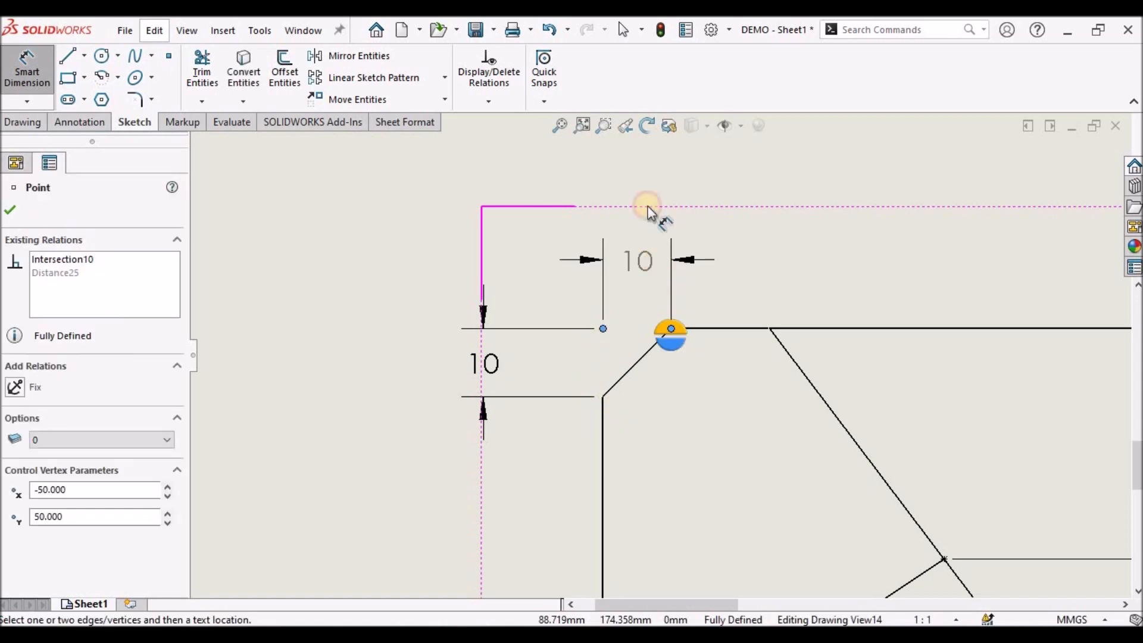
pyautogui.click(637, 211)
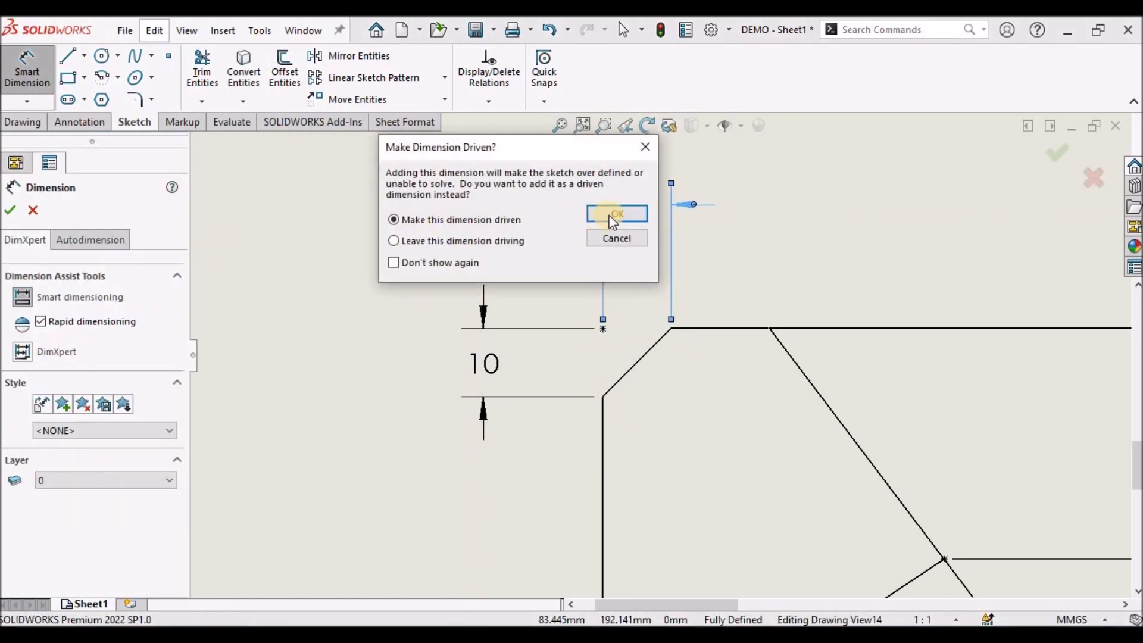
pyautogui.click(615, 214)
pyautogui.scroll(-1, 634, 362)
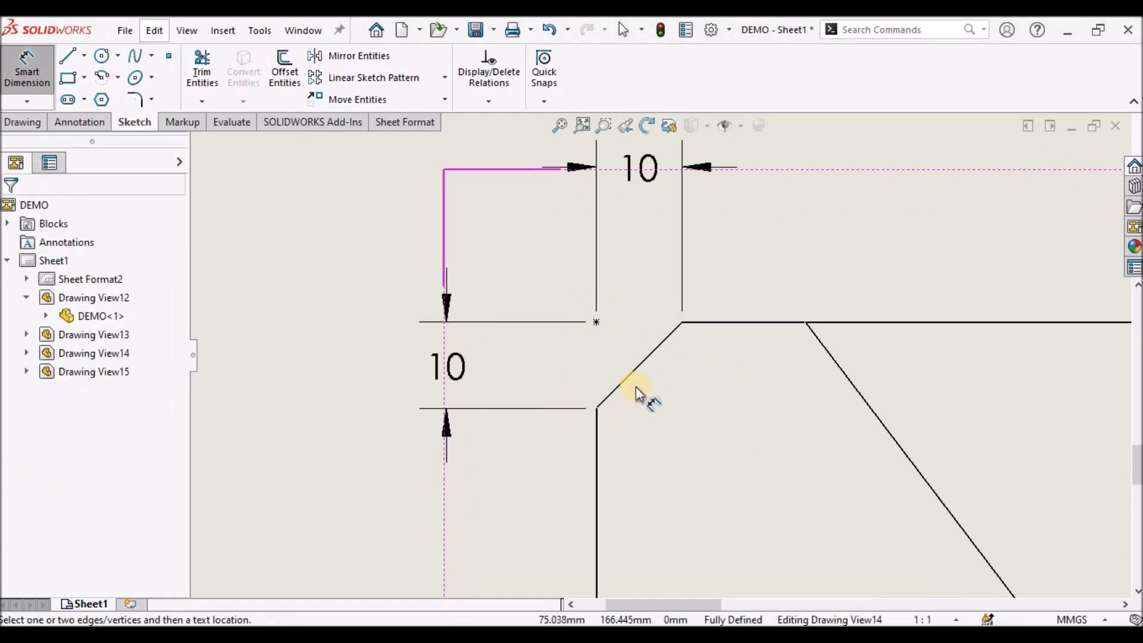
pyautogui.scroll(1, 630, 390)
pyautogui.scroll(1, 630, 390)
pyautogui.scroll(1, 822, 369)
pyautogui.scroll(-1, 779, 383)
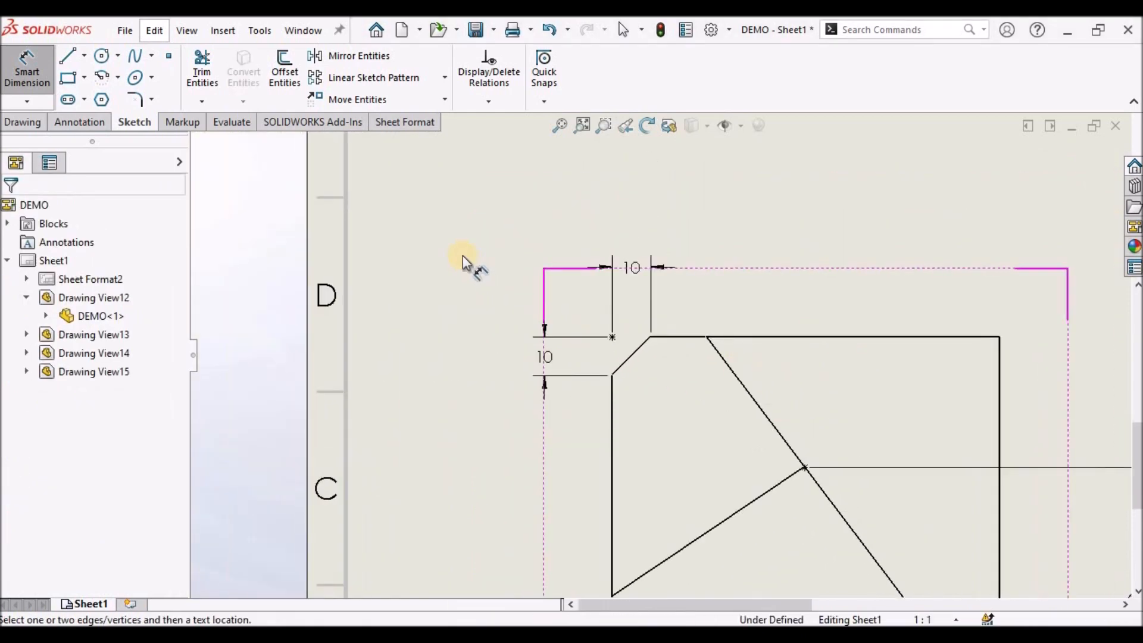
pyautogui.rightClick(464, 257)
pyautogui.click(500, 326)
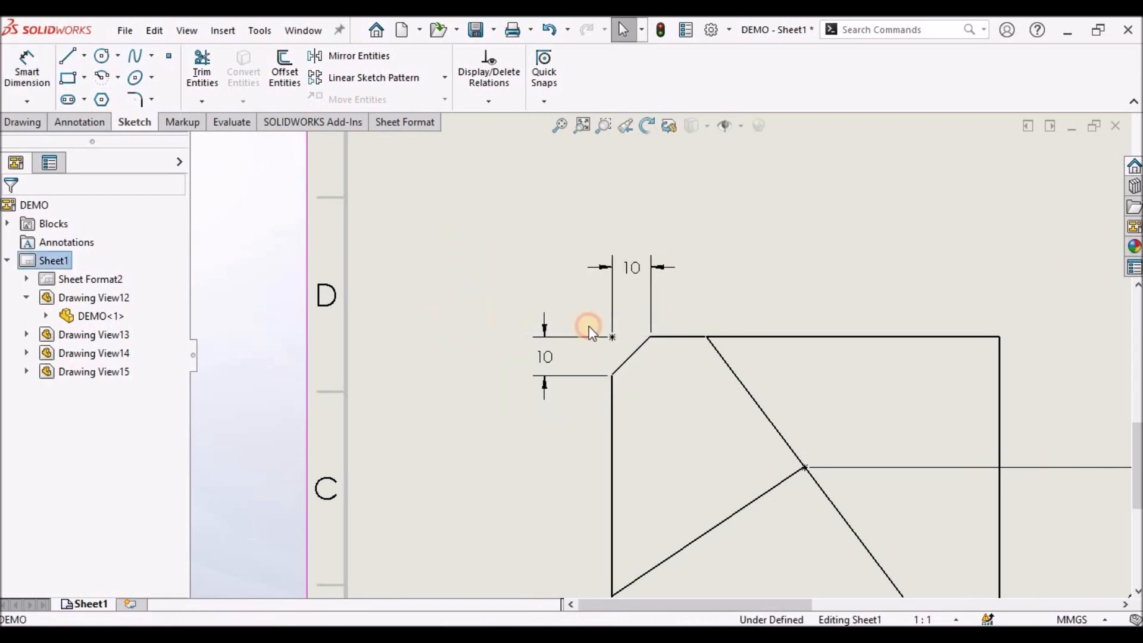
# Examine the dimensioned virtual sharps in the drawing views and fit the whole sheet in view.
pyautogui.scroll(1, 661, 352)
pyautogui.scroll(-1, 673, 350)
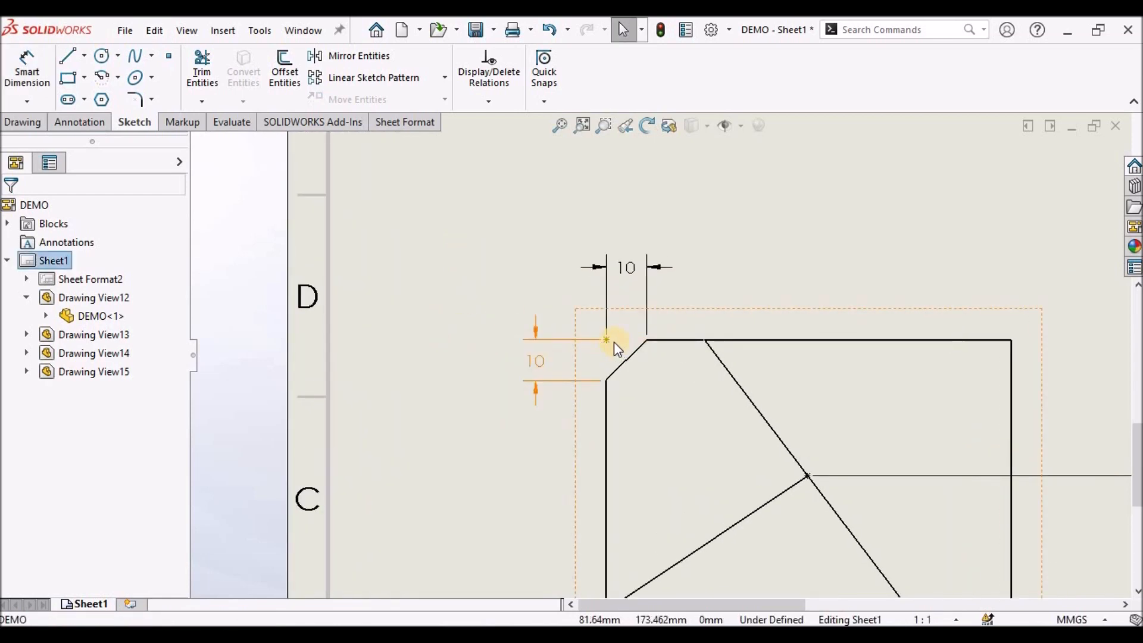
pyautogui.scroll(4, 684, 395)
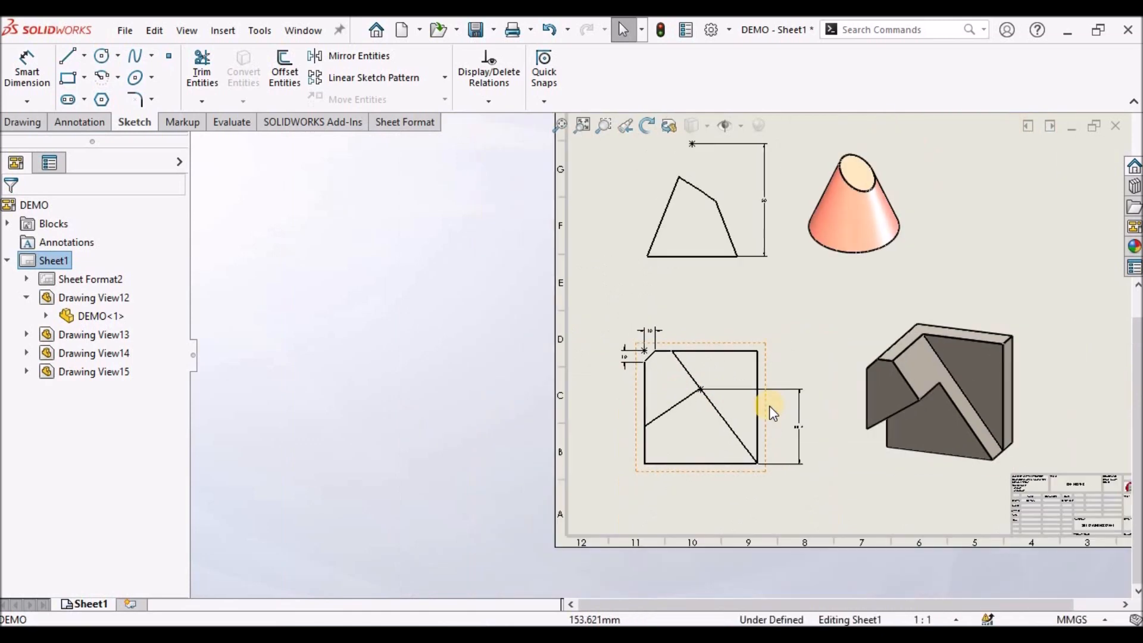
pyautogui.scroll(-2, 773, 412)
pyautogui.click(582, 125)
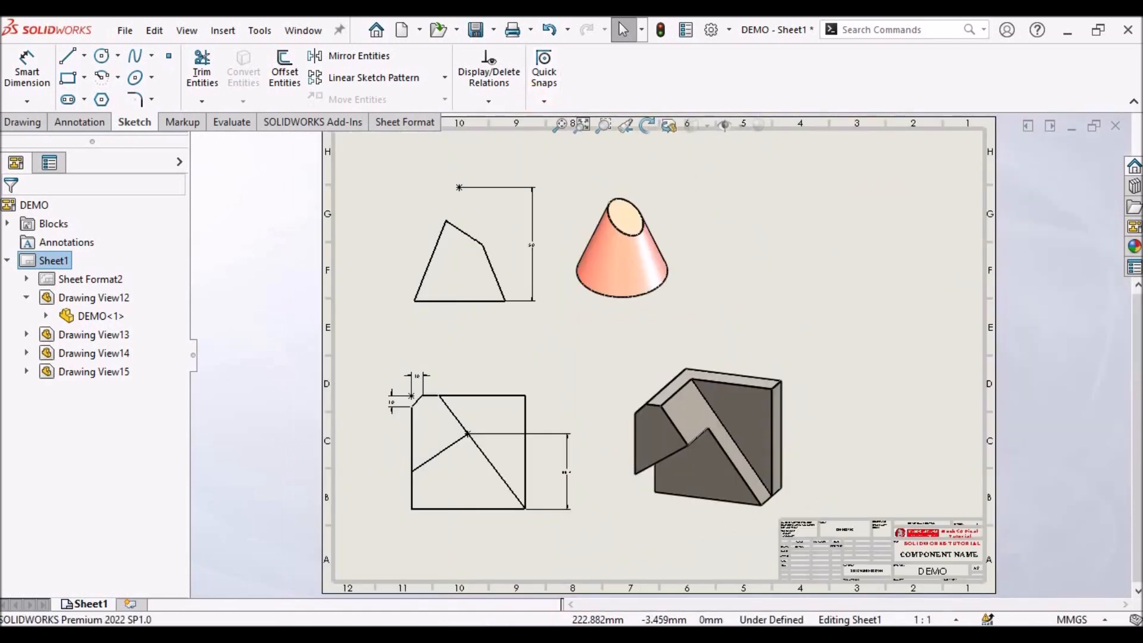